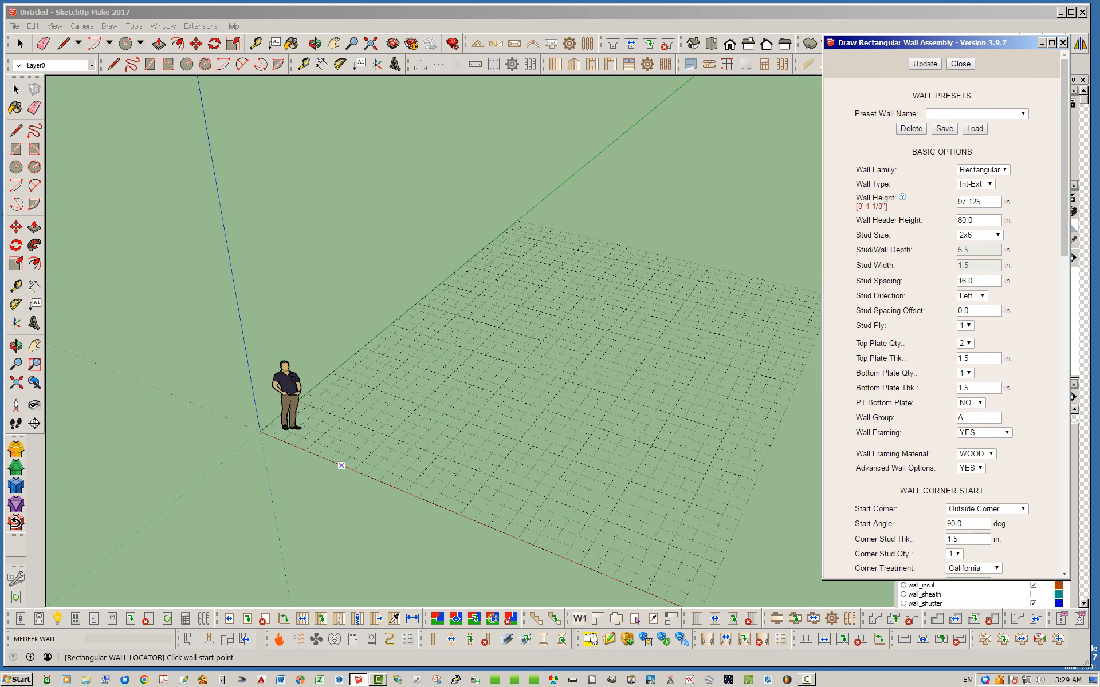
# - Draw a 20' rectangular 2x6 wall assembly near the origin, running parallel to the red axis
pyautogui.click(343, 428)
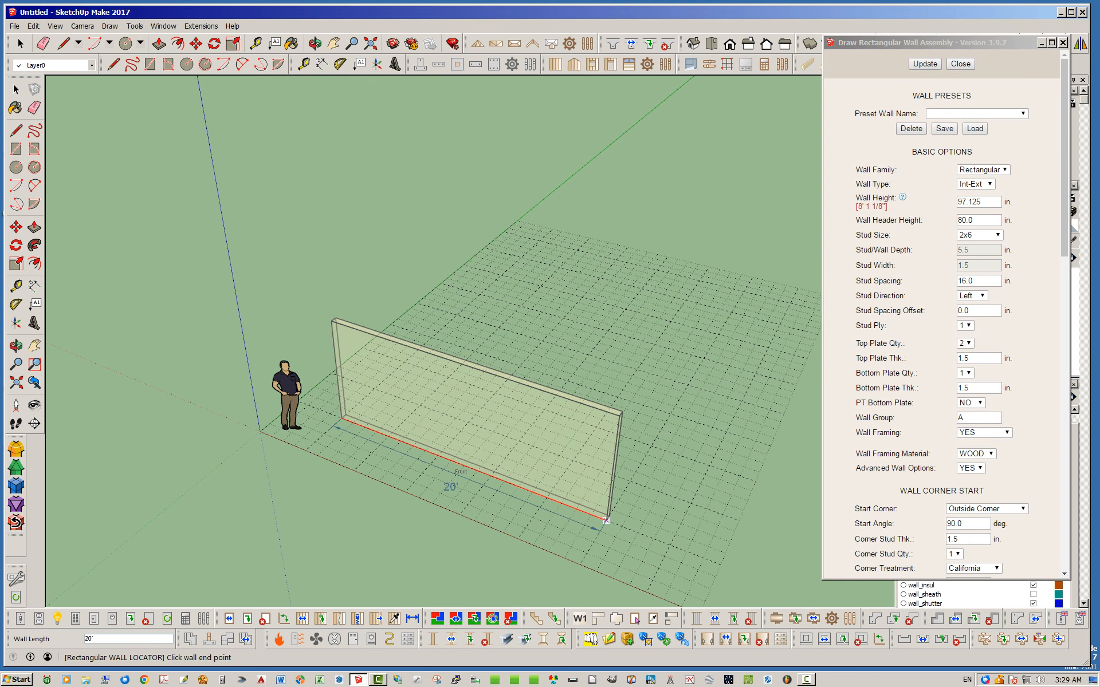
pyautogui.click(607, 521)
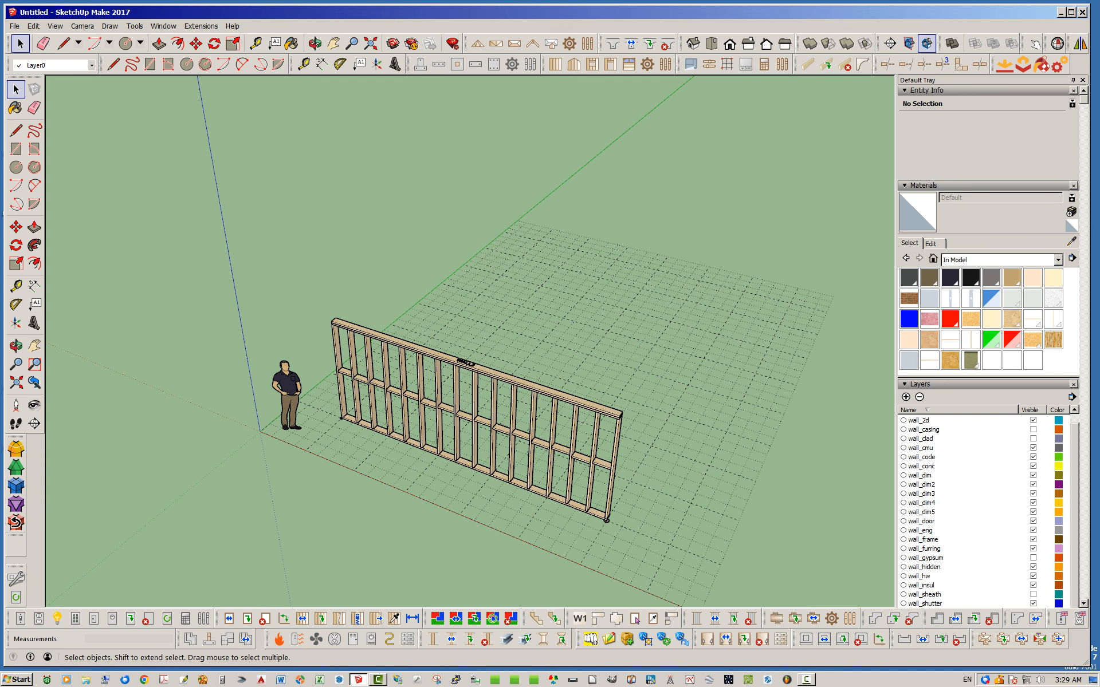
# - Insert two 36 x 48 in. rectangular windows in the wall, one at about 16' and one at 8'
pyautogui.click(592, 64)
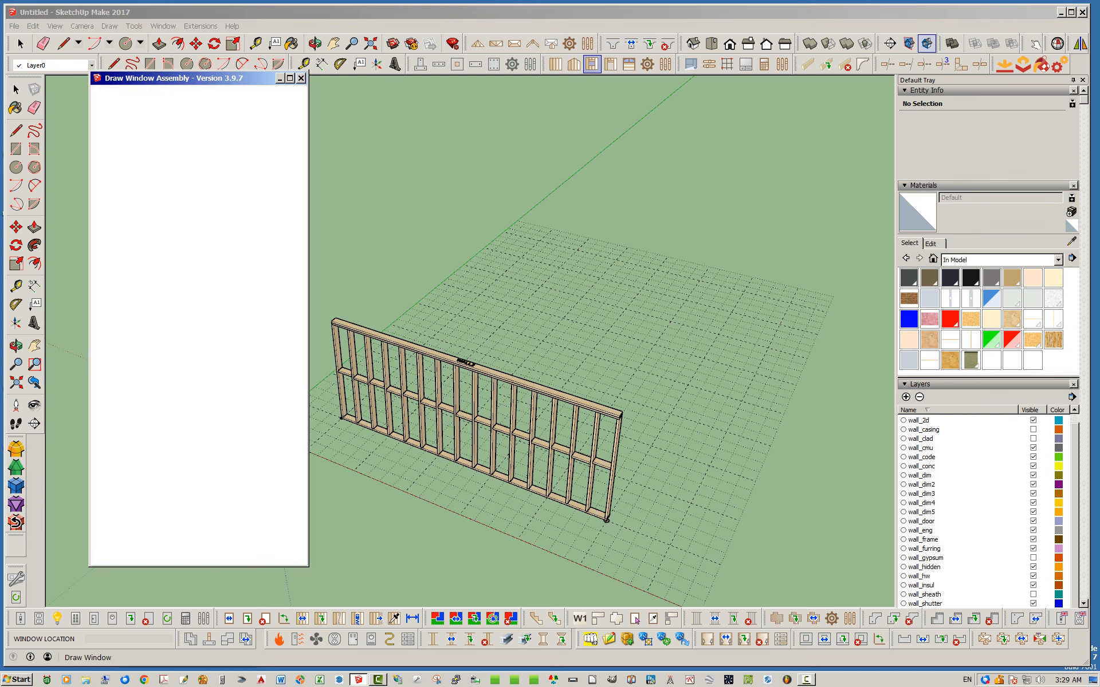
pyautogui.moveTo(189, 78); pyautogui.dragTo(123, 70)
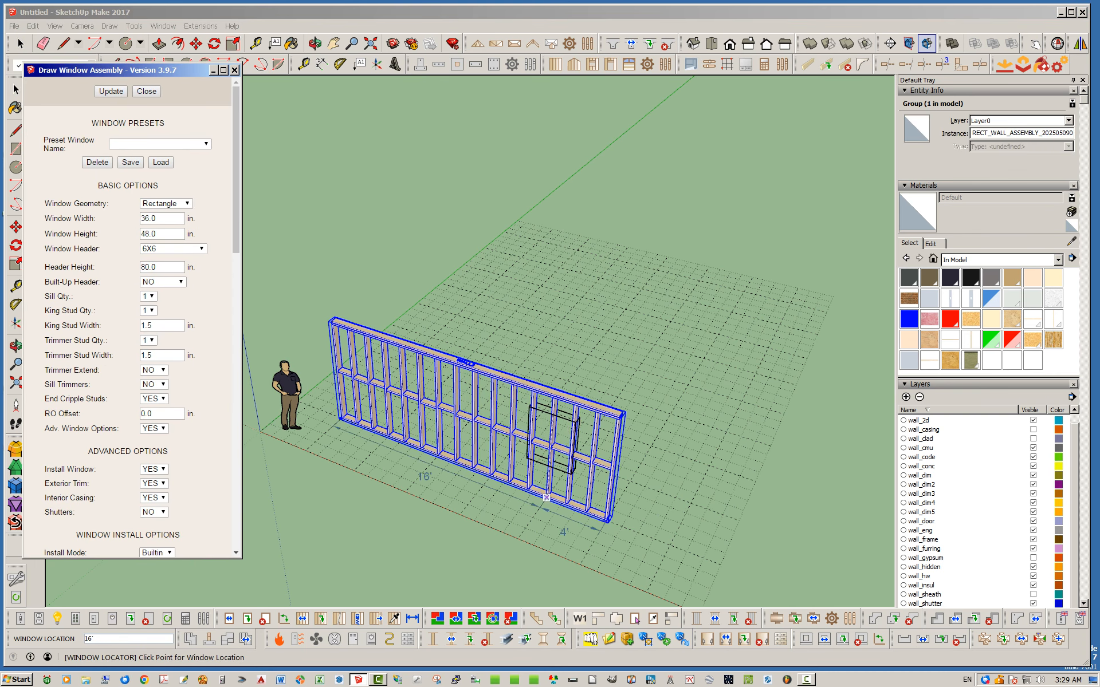
pyautogui.scroll(3, 537, 492)
pyautogui.click(537, 511)
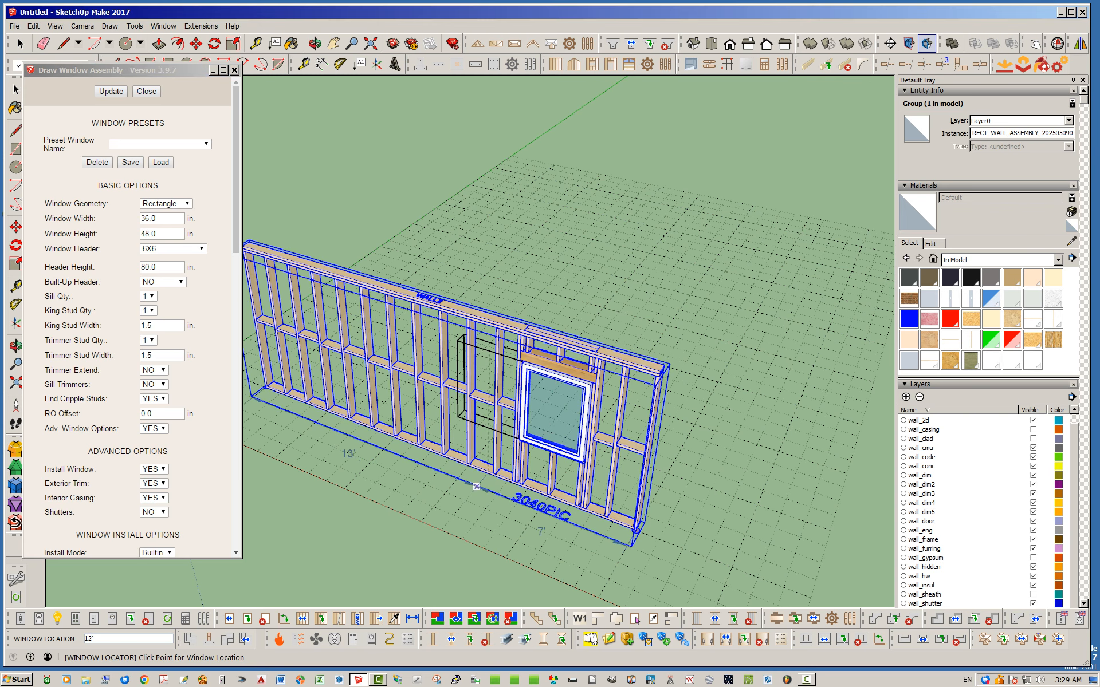
pyautogui.click(377, 457)
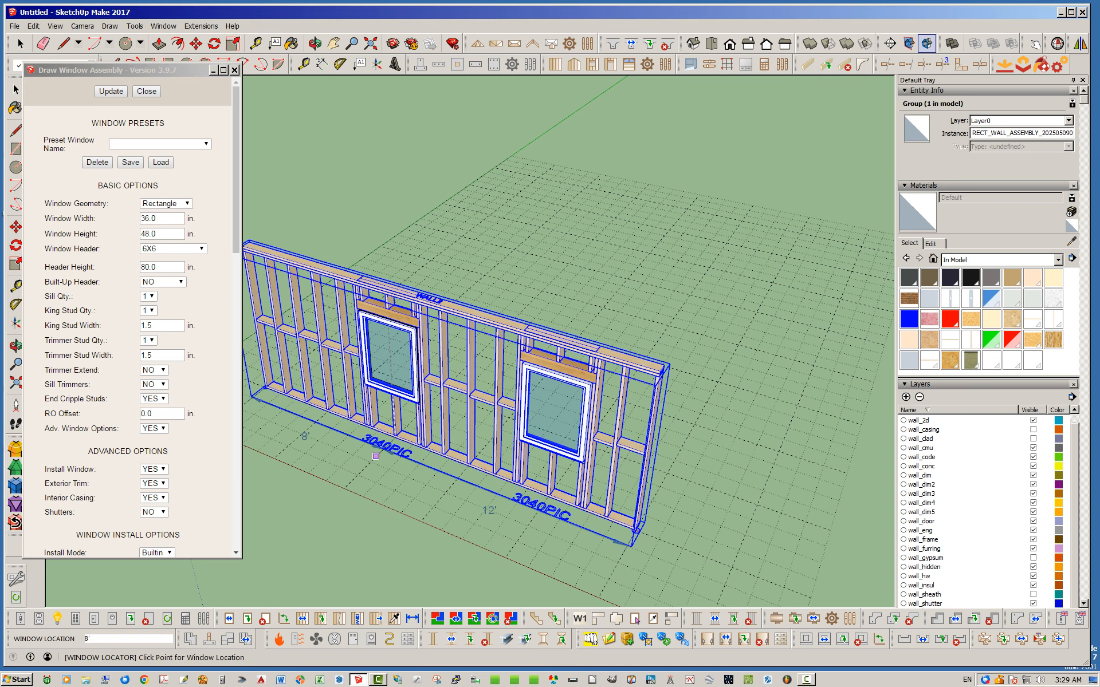
pyautogui.press('space')
pyautogui.moveTo(401, 424)
pyautogui.mouseDown(button='middle')
pyautogui.moveTo(504, 395)
pyautogui.moveTo(538, 326)
pyautogui.moveTo(430, 395)
pyautogui.moveTo(504, 421)
pyautogui.moveTo(518, 406)
pyautogui.mouseUp(button='middle')
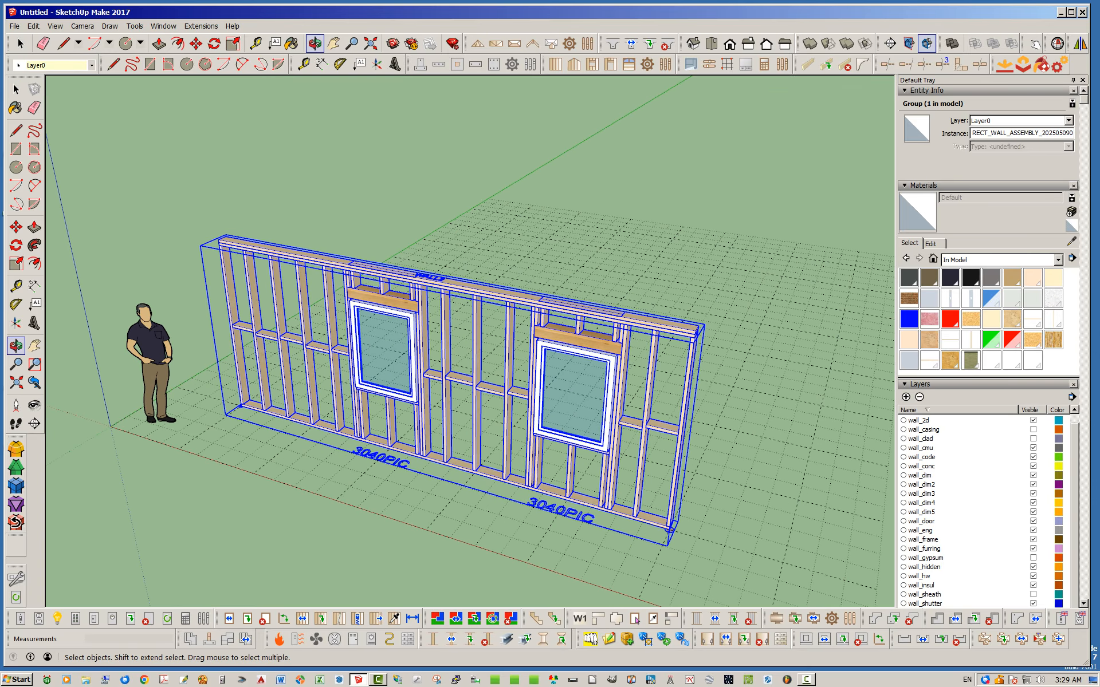
# - Open the window at 8' for editing, review its basic, advanced and install options, and close the editor without updating
pyautogui.click(248, 618)
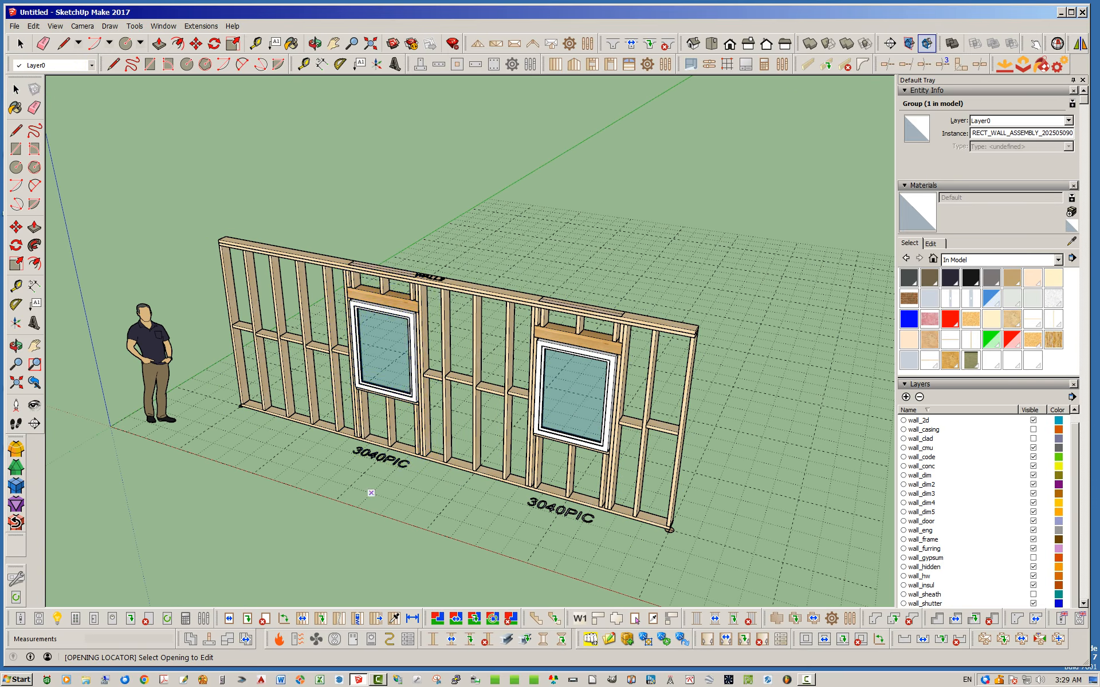
pyautogui.click(381, 395)
pyautogui.moveTo(477, 160)
pyautogui.mouseDown()
pyautogui.moveTo(476, 191)
pyautogui.moveTo(476, 166)
pyautogui.mouseUp()
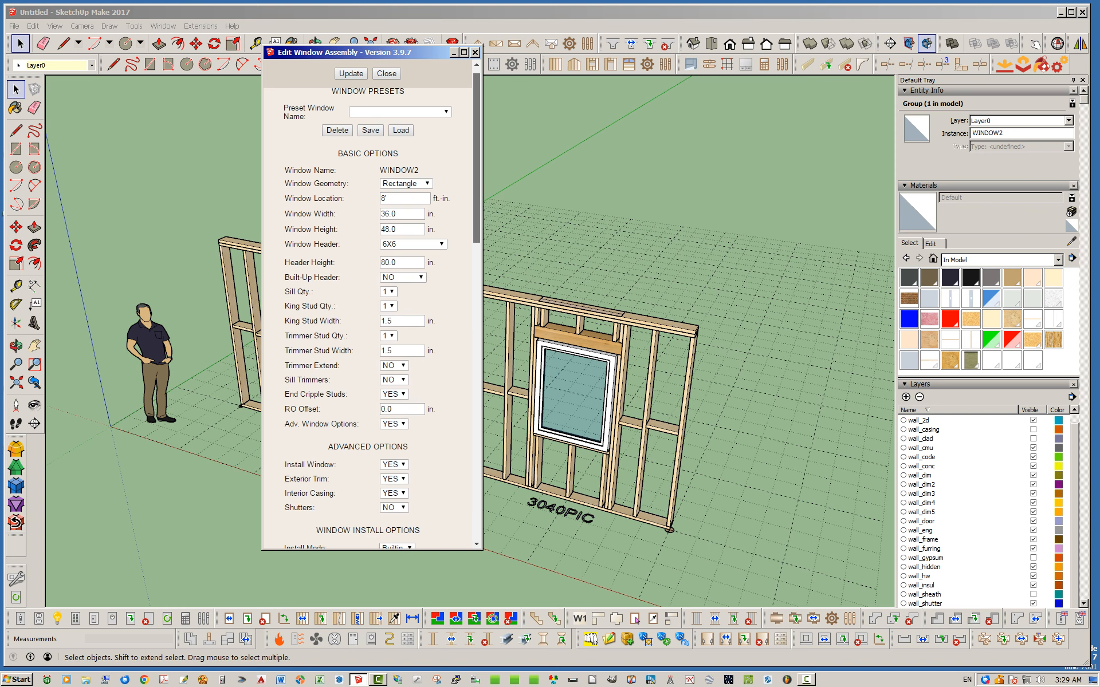
pyautogui.moveTo(476, 166)
pyautogui.mouseDown()
pyautogui.moveTo(477, 452)
pyautogui.moveTo(476, 160)
pyautogui.mouseUp()
pyautogui.moveTo(367, 52); pyautogui.dragTo(289, 60)
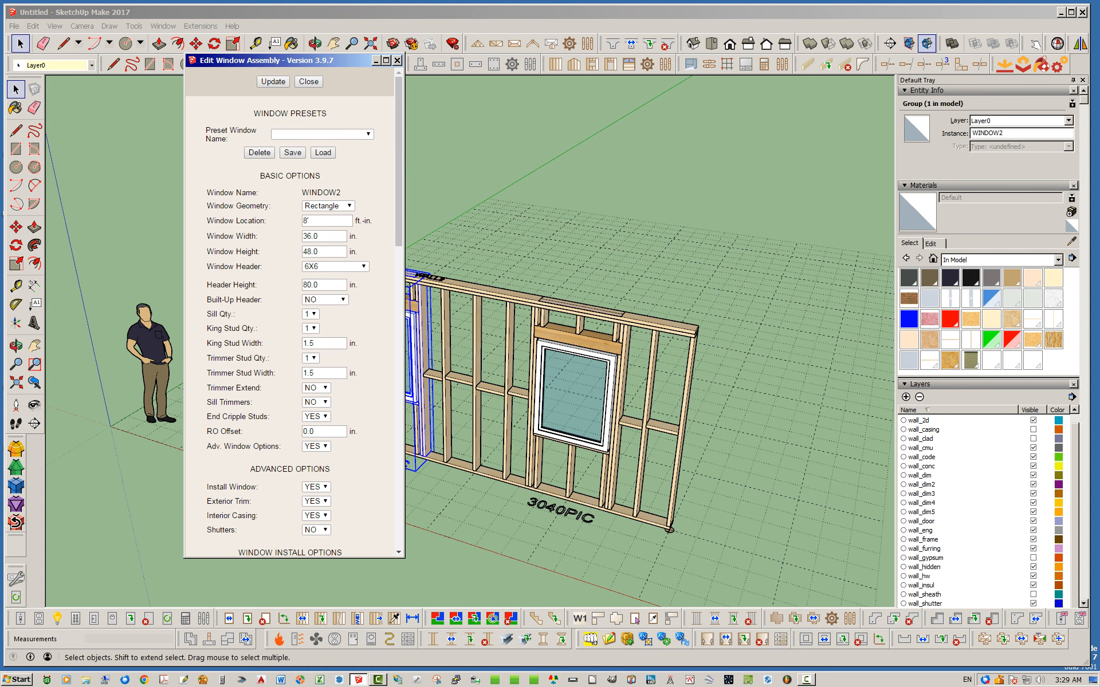
pyautogui.moveTo(399, 167); pyautogui.dragTo(398, 217)
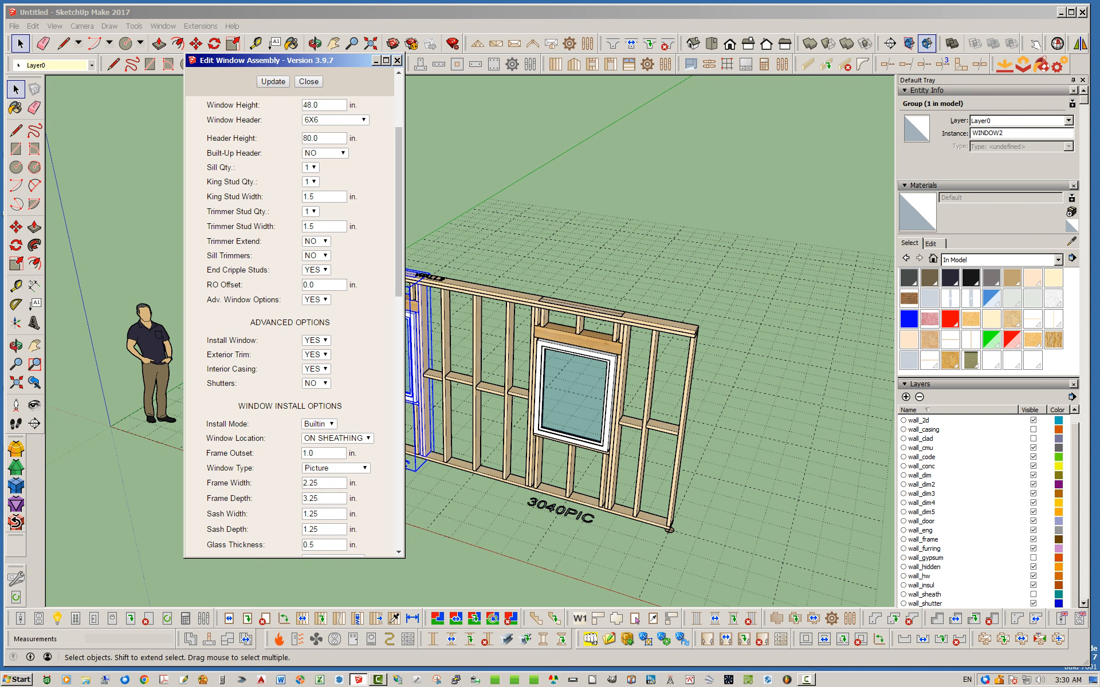
pyautogui.moveTo(399, 212)
pyautogui.mouseDown()
pyautogui.moveTo(399, 161)
pyautogui.moveTo(398, 441)
pyautogui.moveTo(398, 160)
pyautogui.mouseUp()
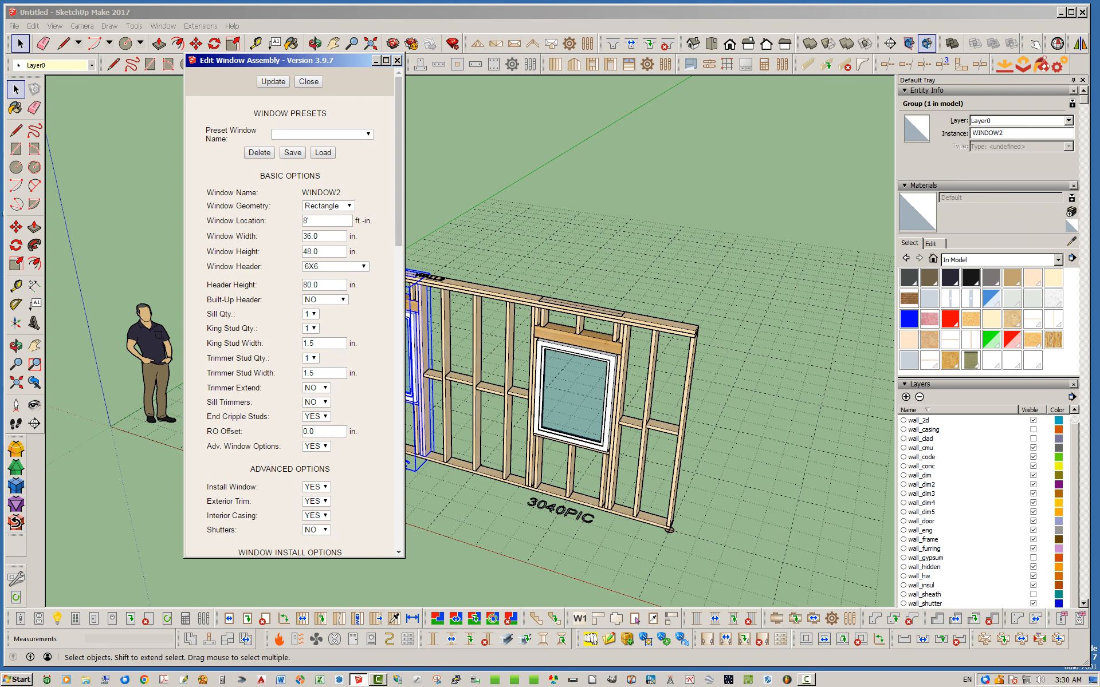
pyautogui.moveTo(298, 60)
pyautogui.mouseDown()
pyautogui.moveTo(316, 65)
pyautogui.moveTo(302, 73)
pyautogui.mouseUp()
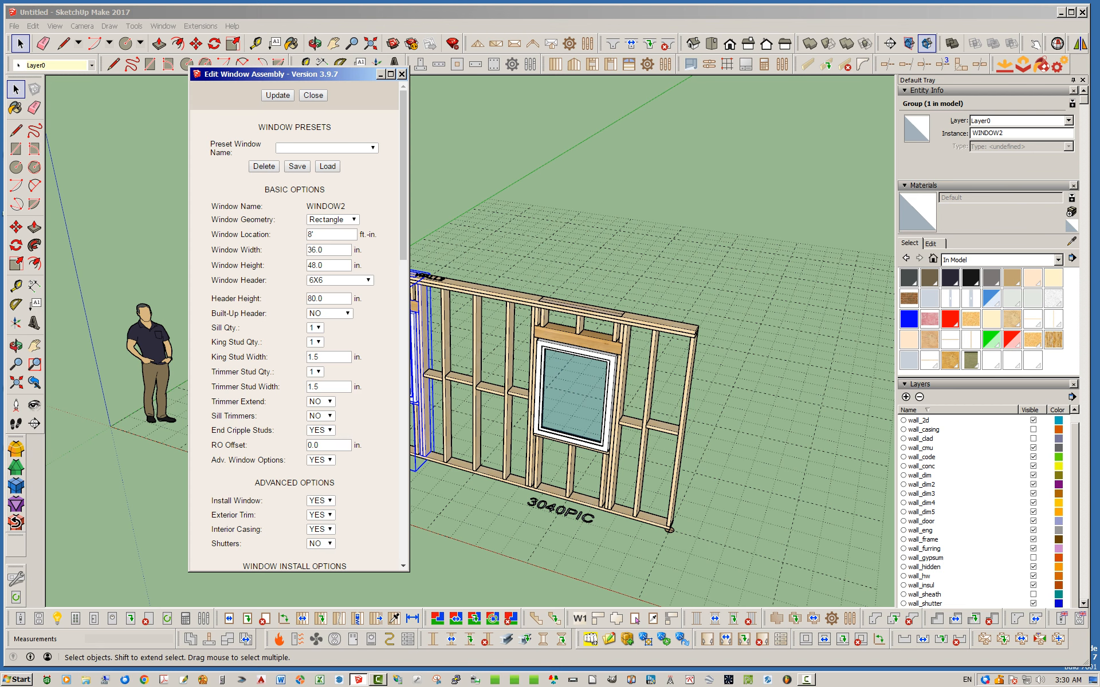
pyautogui.press('Escape')
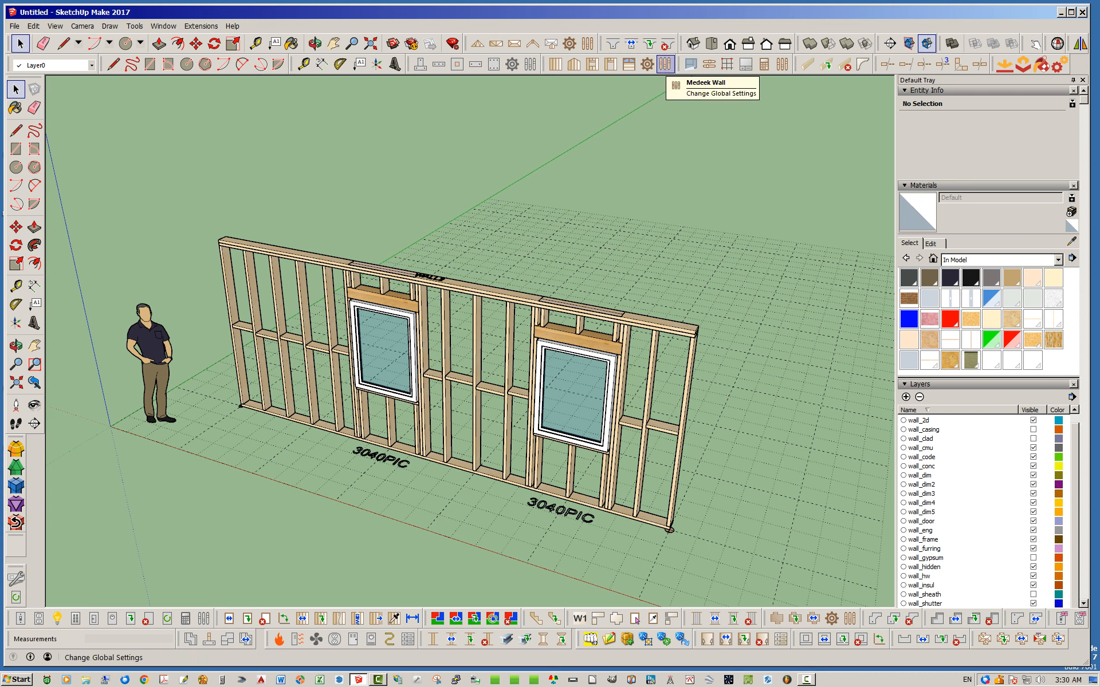
# - Enable Adv. Framing Options for windows in the Medeek Wall global settings and save the settings
pyautogui.click(665, 64)
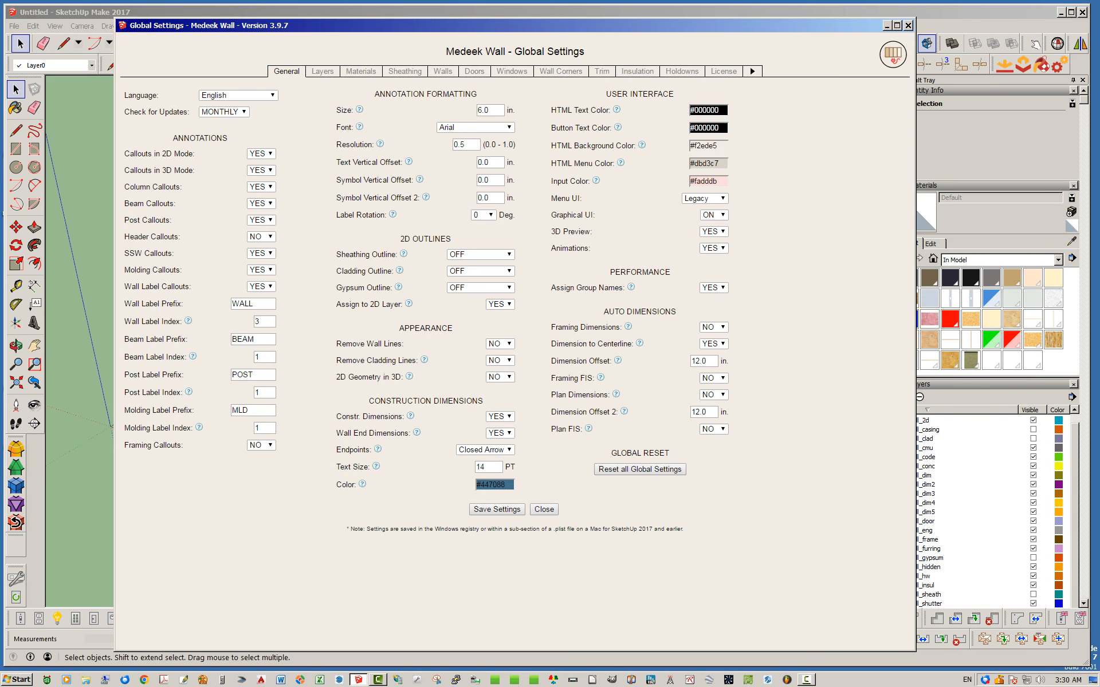
pyautogui.click(512, 71)
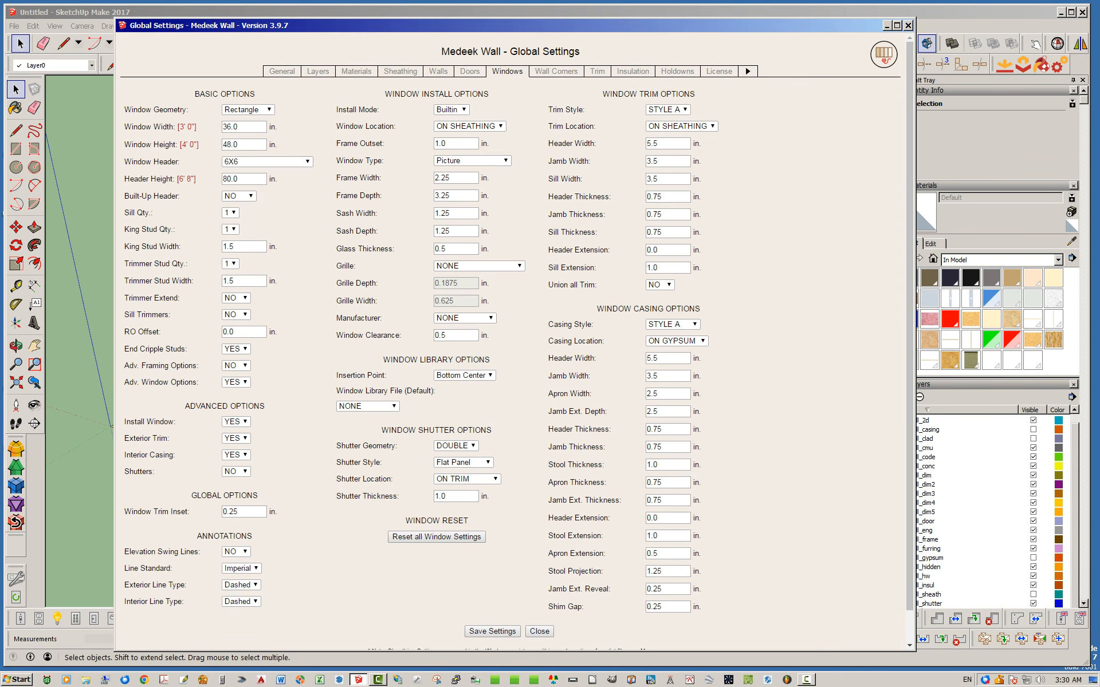
pyautogui.click(236, 365)
pyautogui.press('Return')
pyautogui.click(492, 632)
pyautogui.click(539, 631)
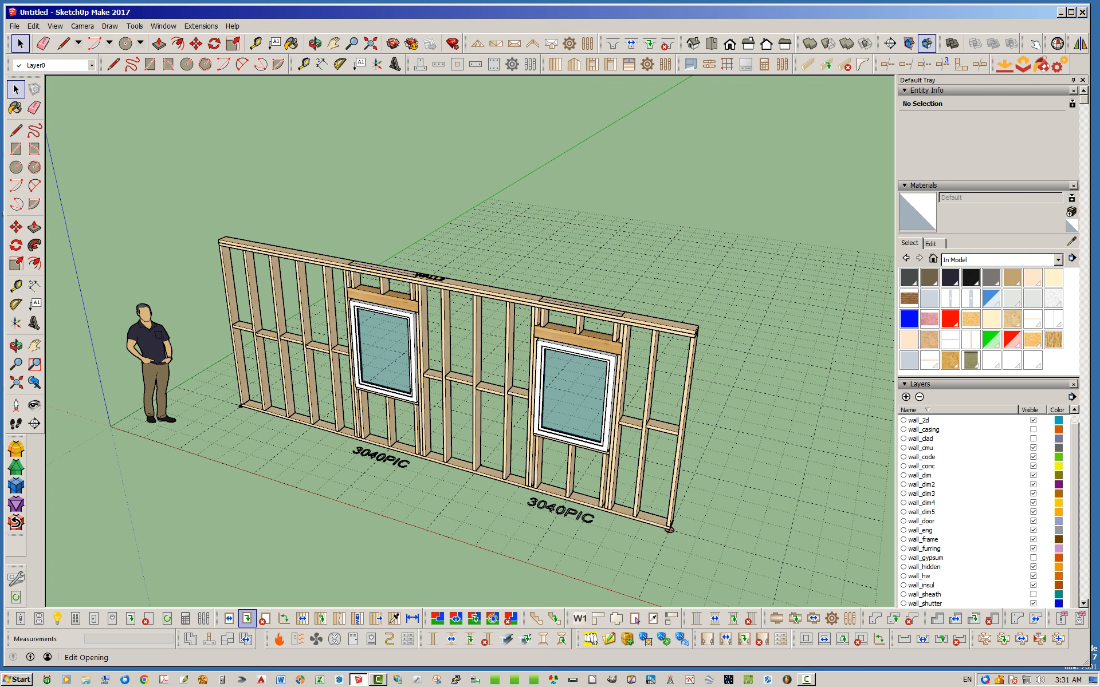
# - Open the window at 8' for editing and review its Advanced Framing Options with the window in view
pyautogui.click(247, 618)
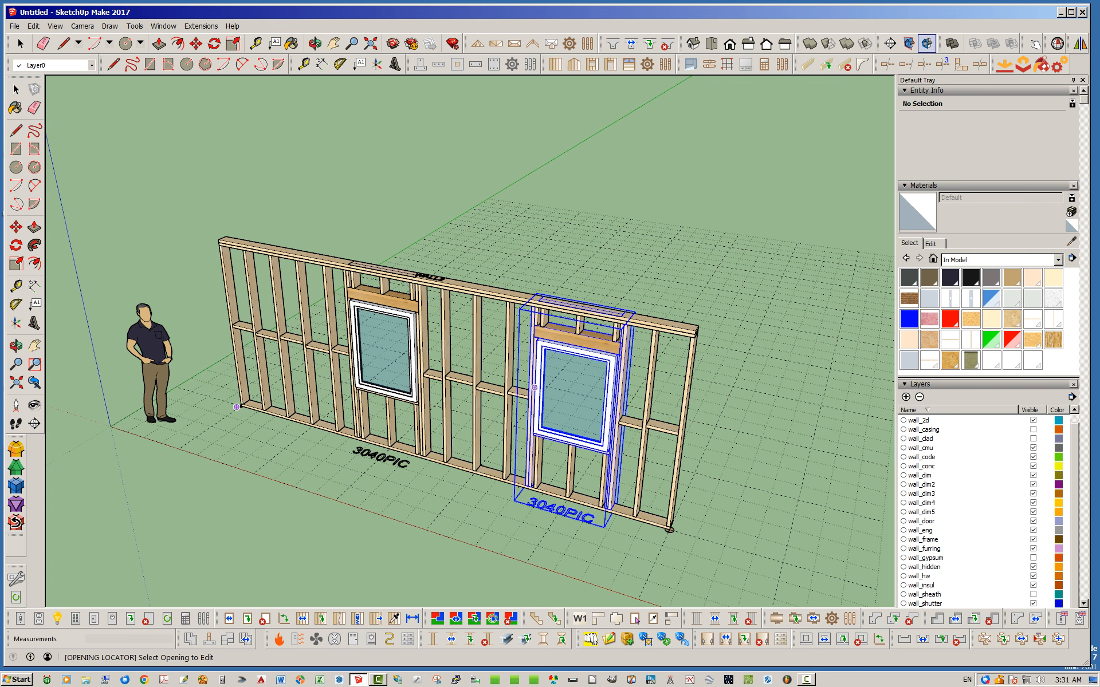
pyautogui.click(433, 375)
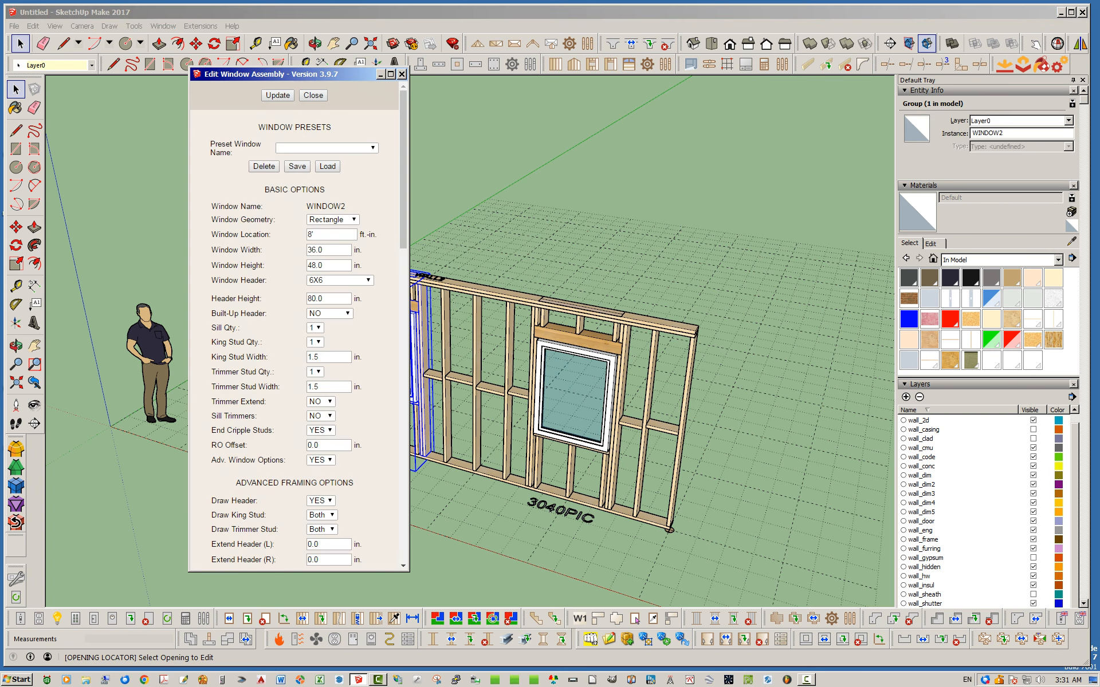
pyautogui.scroll(-5, 295, 338)
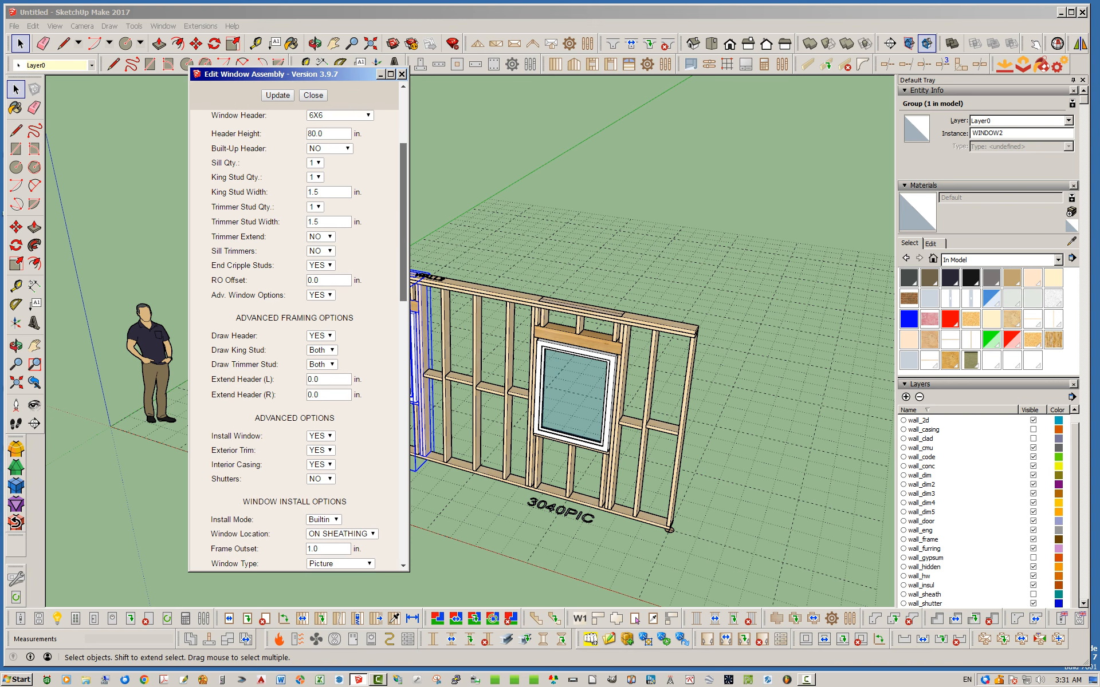
pyautogui.scroll(-4, 295, 338)
pyautogui.scroll(2, 295, 338)
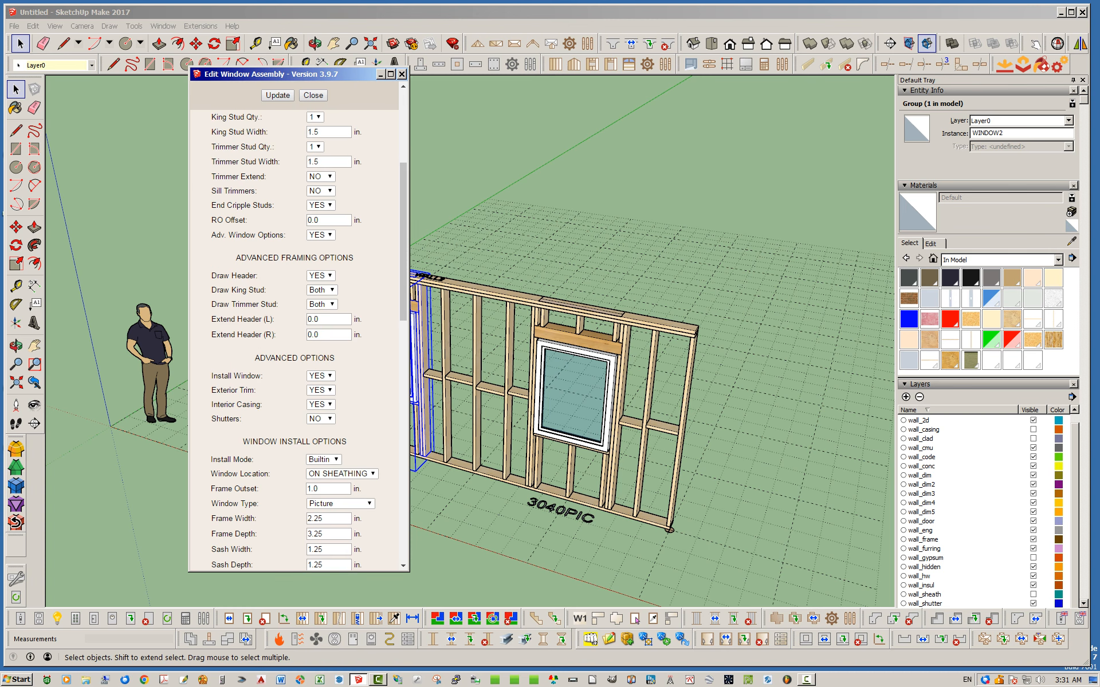
pyautogui.moveTo(403, 241); pyautogui.dragTo(404, 210)
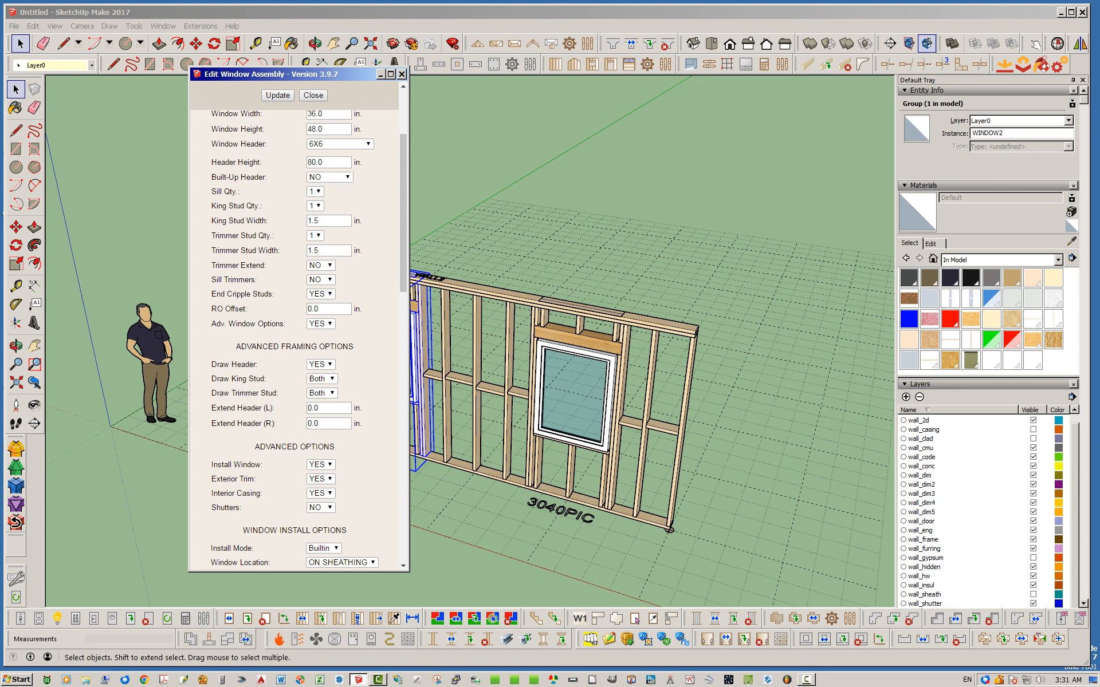
pyautogui.moveTo(258, 74); pyautogui.dragTo(148, 75)
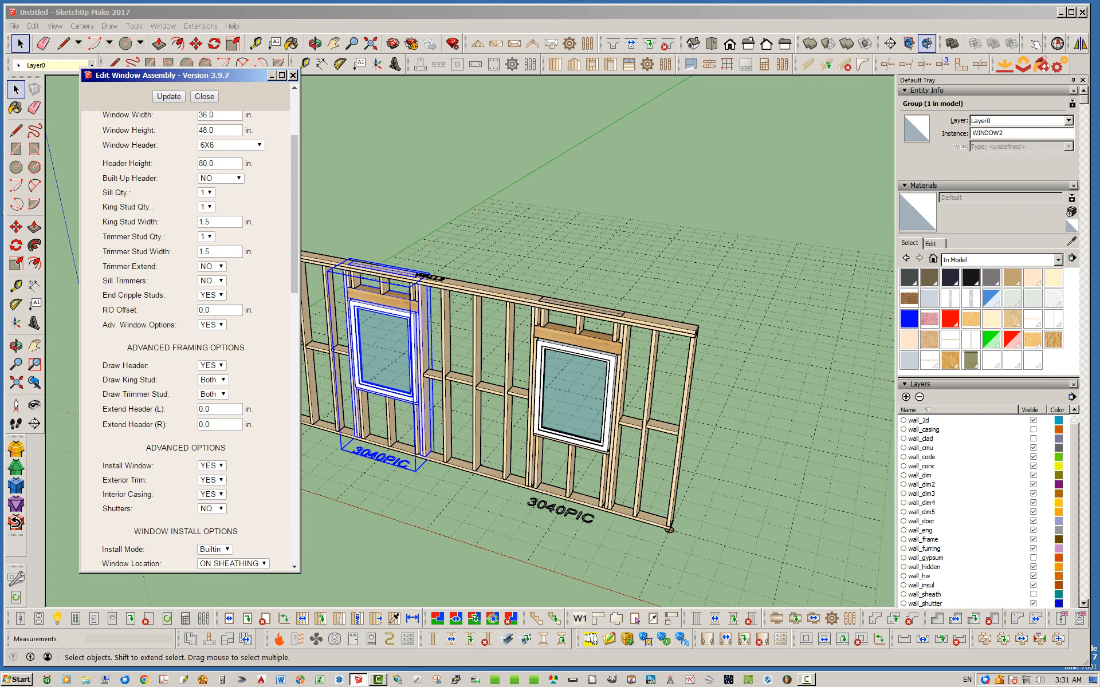
# - Set Draw Header to NO for the window at 8', update it, and inspect the framing above the opening
pyautogui.click(212, 365)
pyautogui.click(320, 385)
pyautogui.click(168, 96)
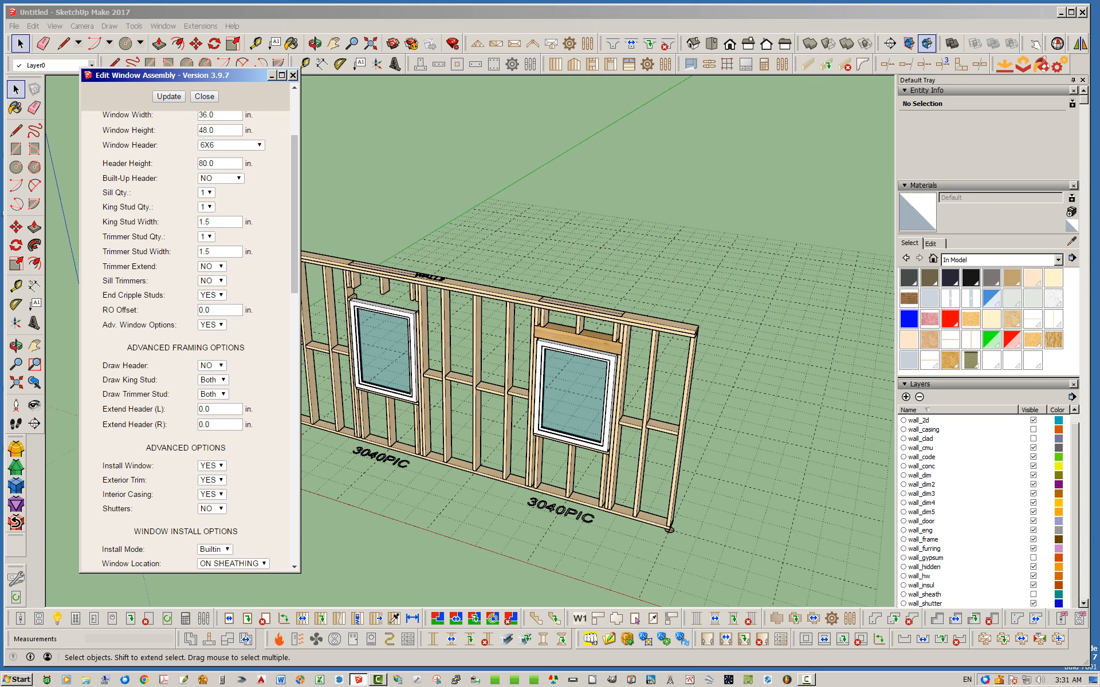
pyautogui.moveTo(584, 427); pyautogui.dragTo(651, 412, button='middle')
pyautogui.scroll(-2, 651, 411)
pyautogui.scroll(4, 440, 346)
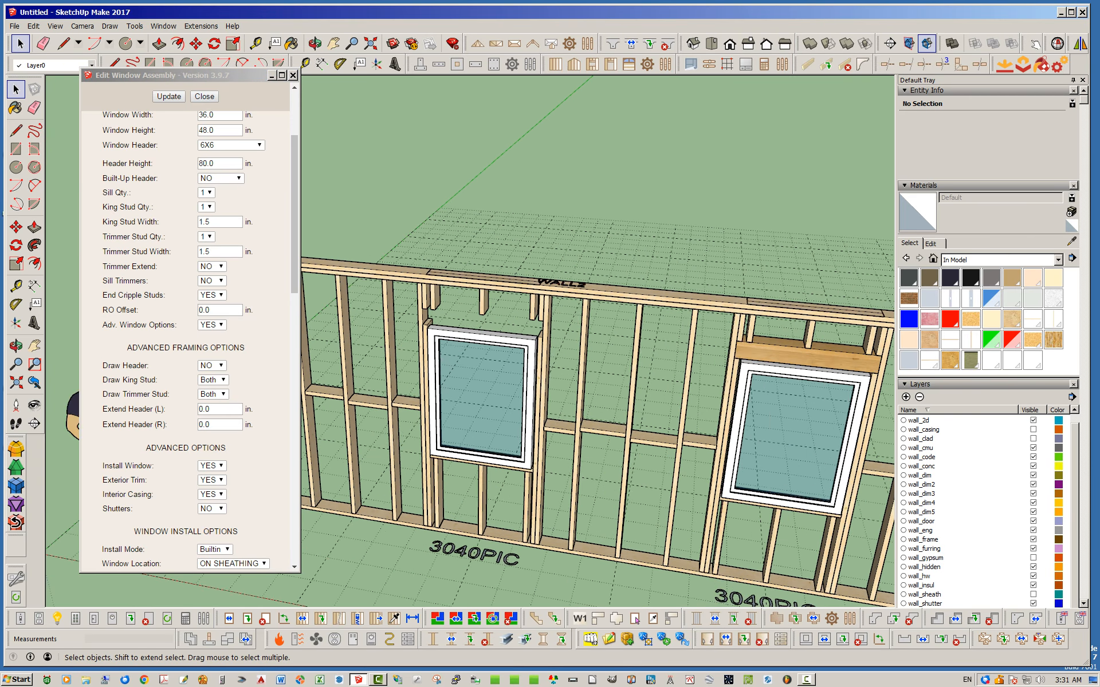
pyautogui.scroll(2, 453, 362)
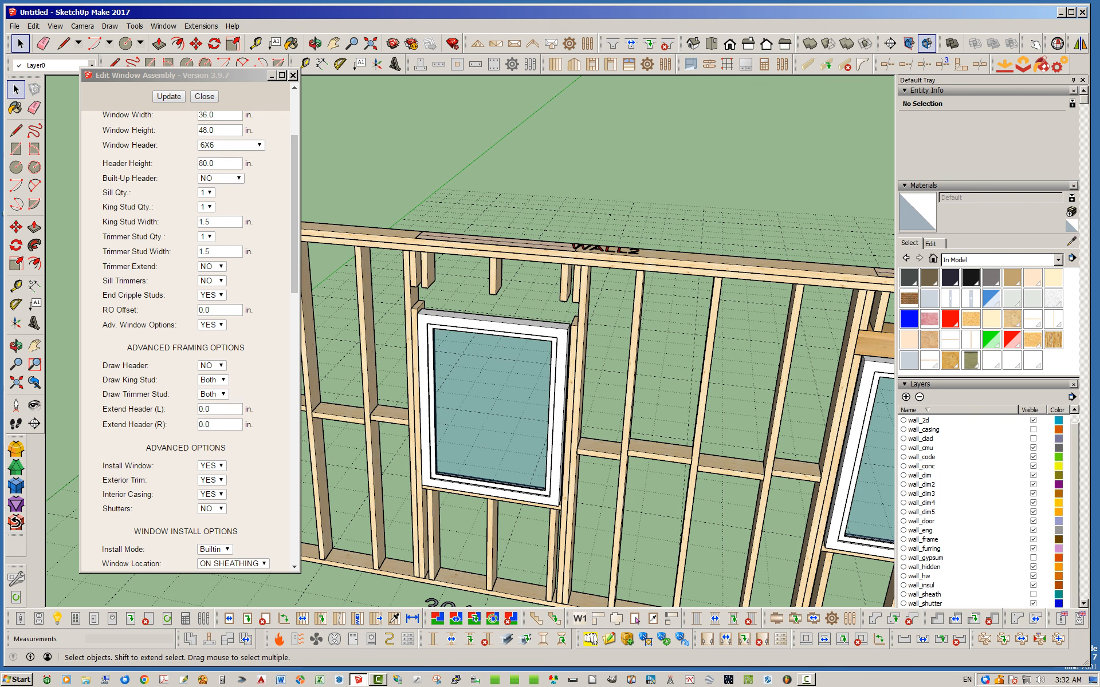
pyautogui.click(235, 146)
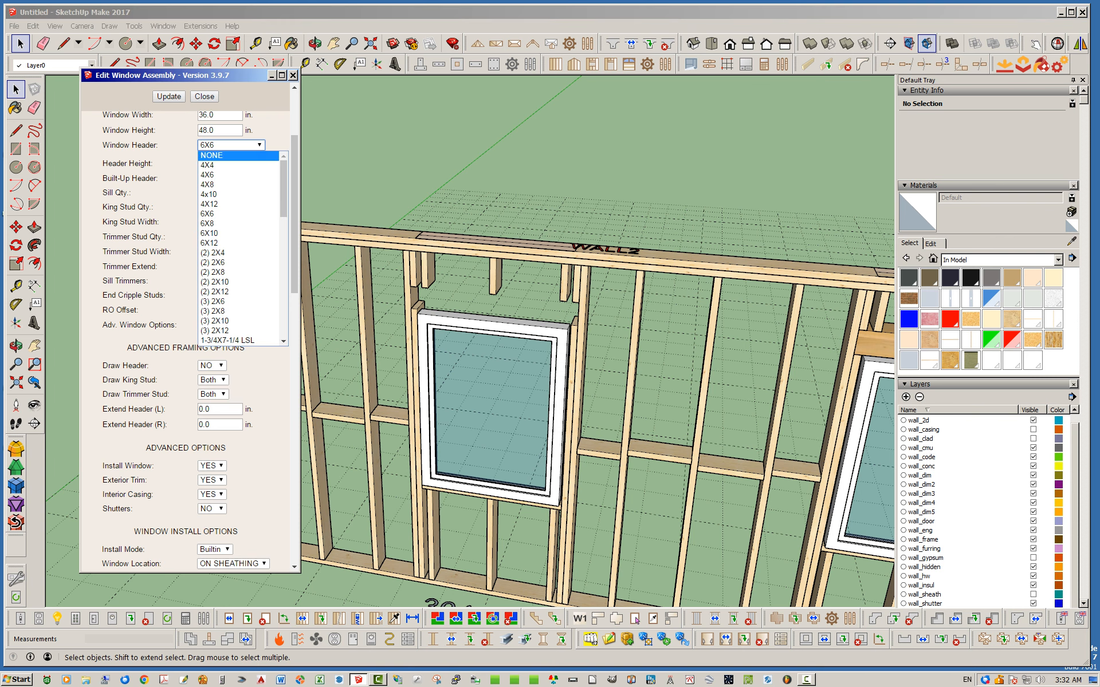
pyautogui.press('Escape')
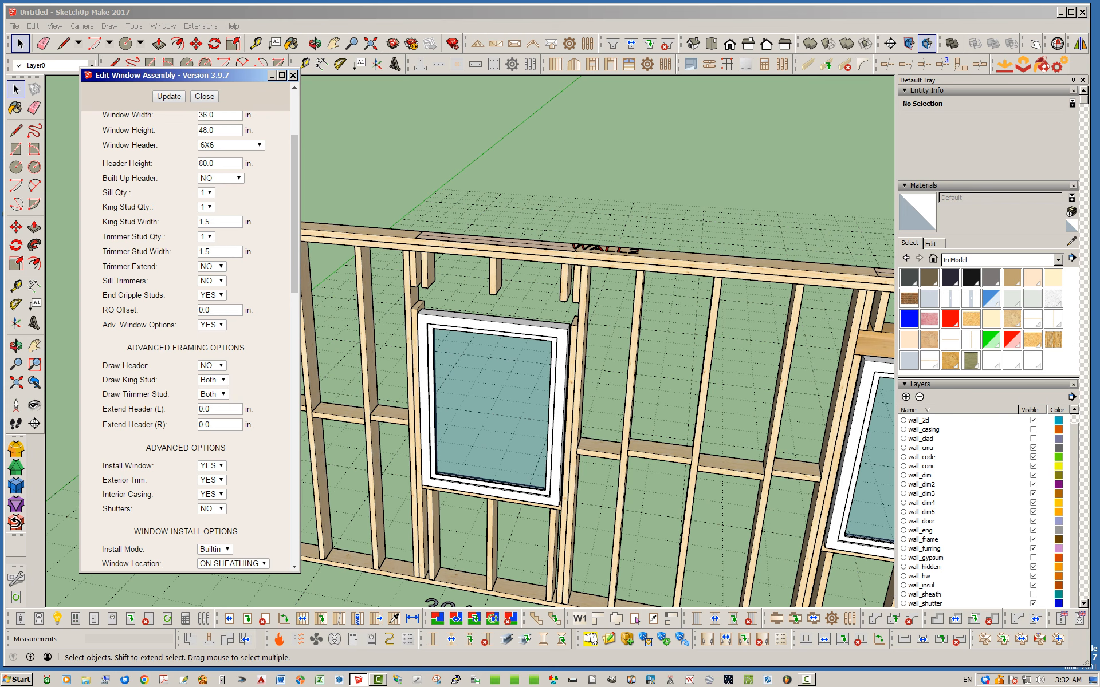
# - Update the window at 8' with Draw King Stud set to Left, and again with it set to Right
pyautogui.moveTo(621, 349); pyautogui.dragTo(602, 369, button='middle')
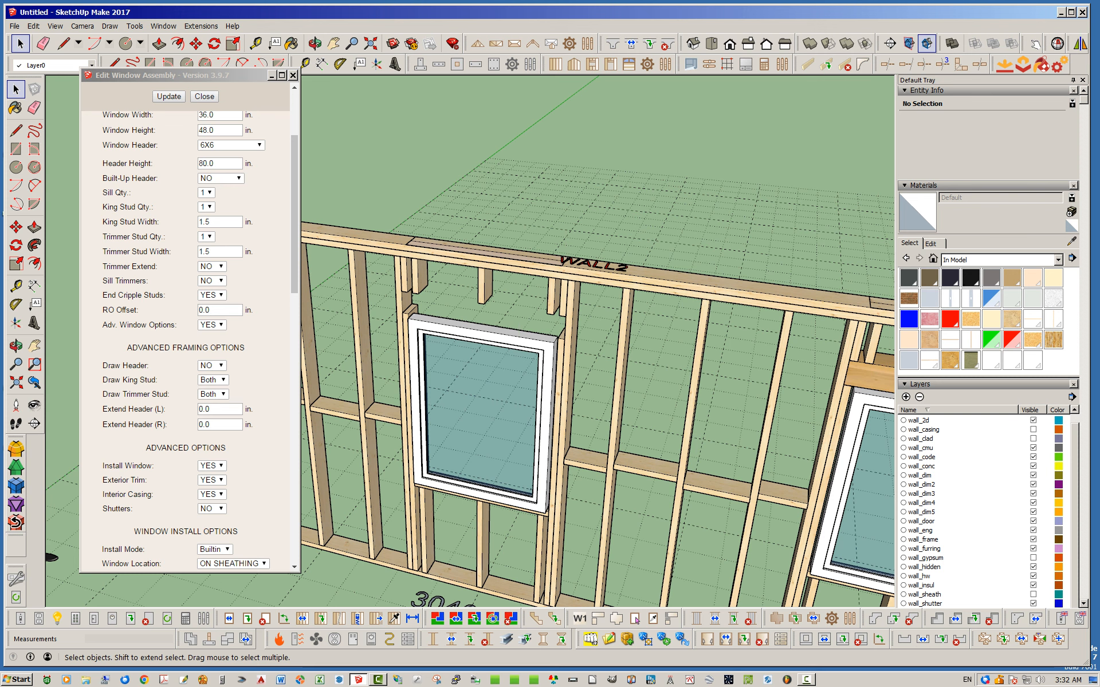
pyautogui.click(220, 379)
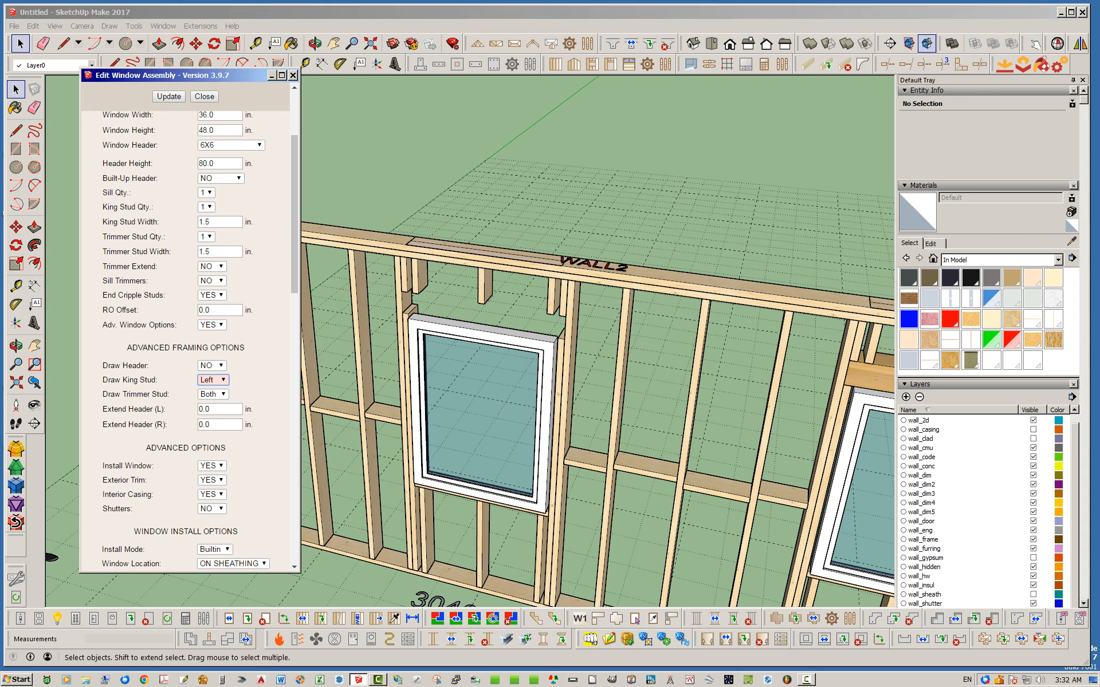
pyautogui.click(169, 96)
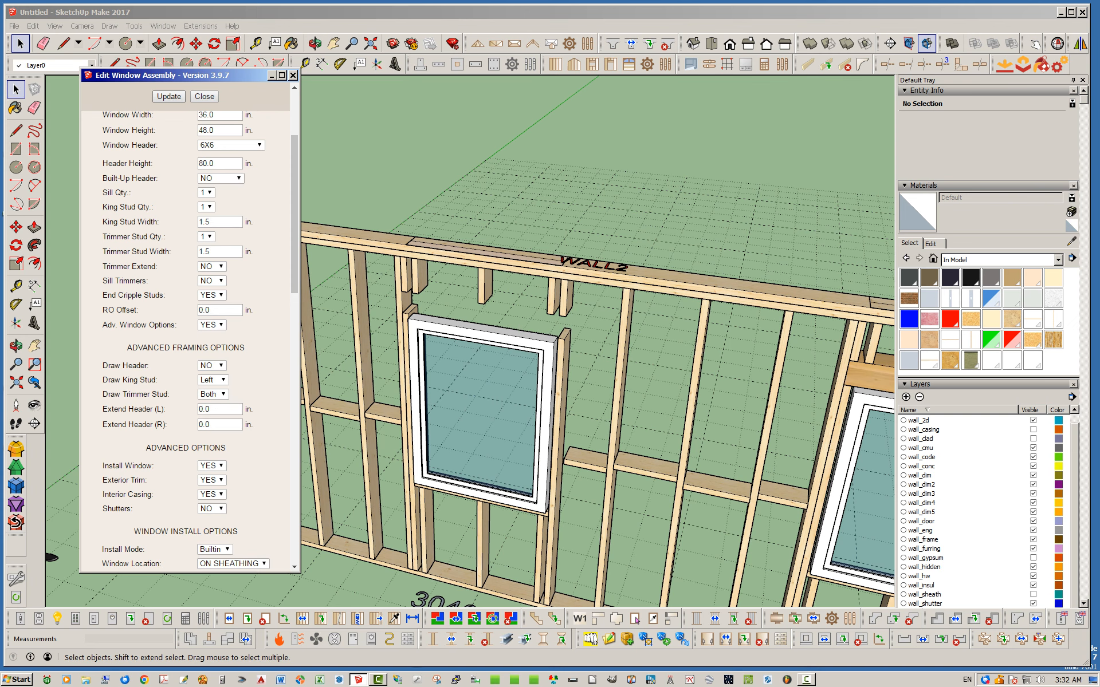
pyautogui.click(221, 380)
pyautogui.click(223, 395)
pyautogui.click(169, 96)
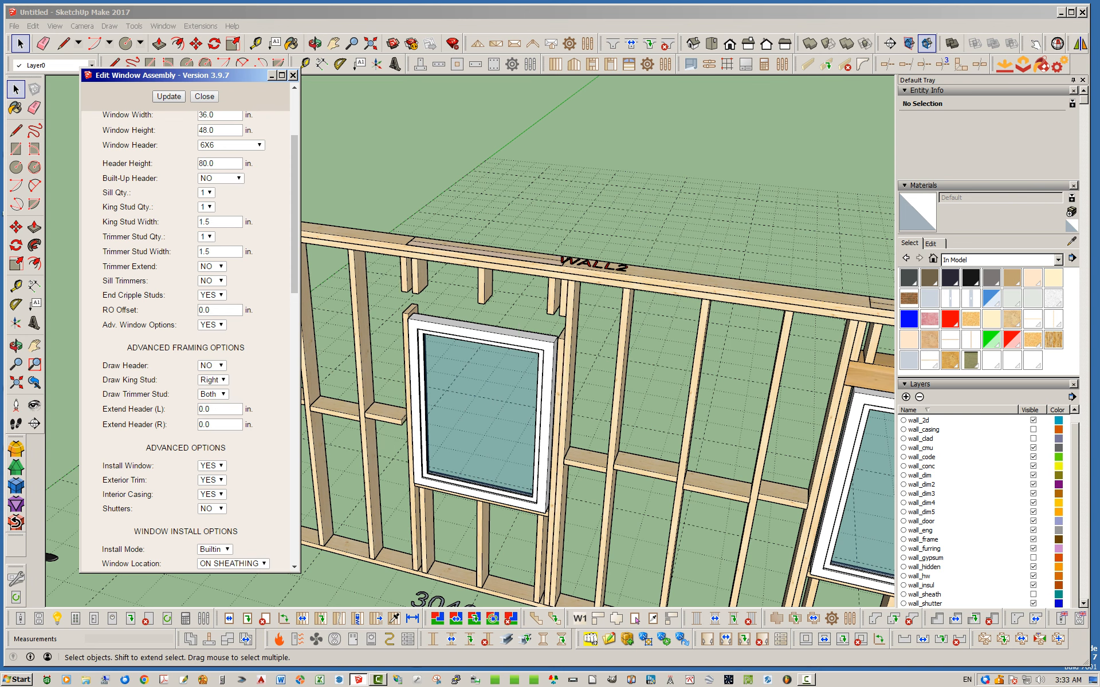
# - Set Draw King Stud to None for the window at 8' and update its framing
pyautogui.moveTo(103, 380); pyautogui.dragTo(194, 380)
pyautogui.click(221, 380)
pyautogui.click(213, 415)
pyautogui.click(169, 96)
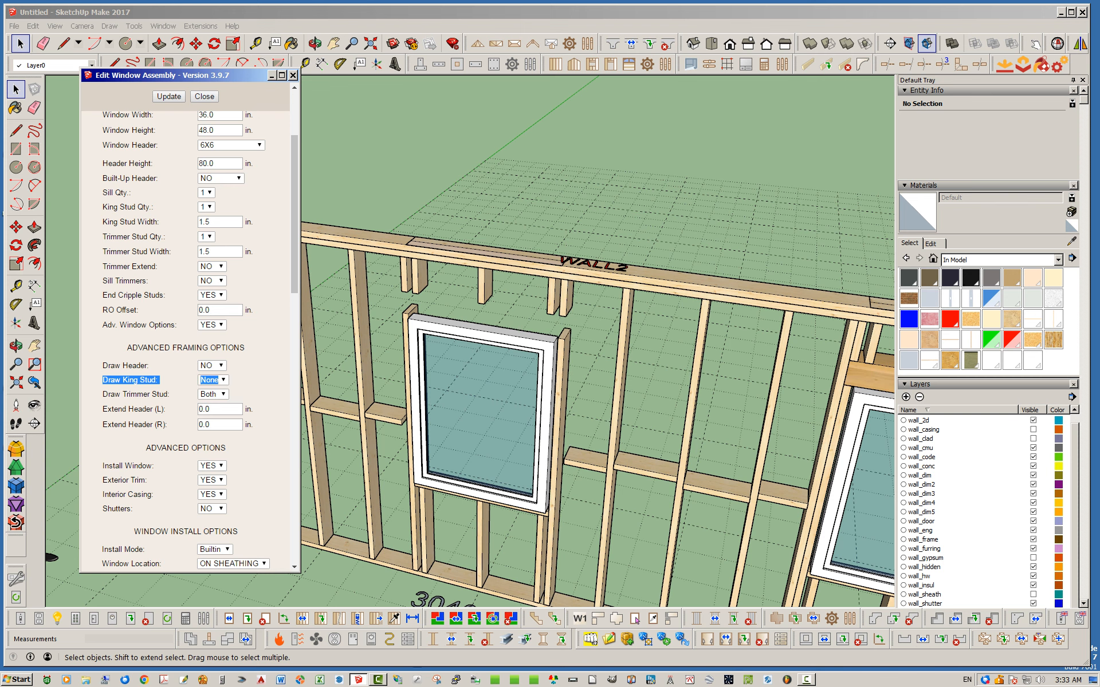
# - Set Draw Trimmer Stud to Left for the window at 8' and update its framing
pyautogui.click(222, 394)
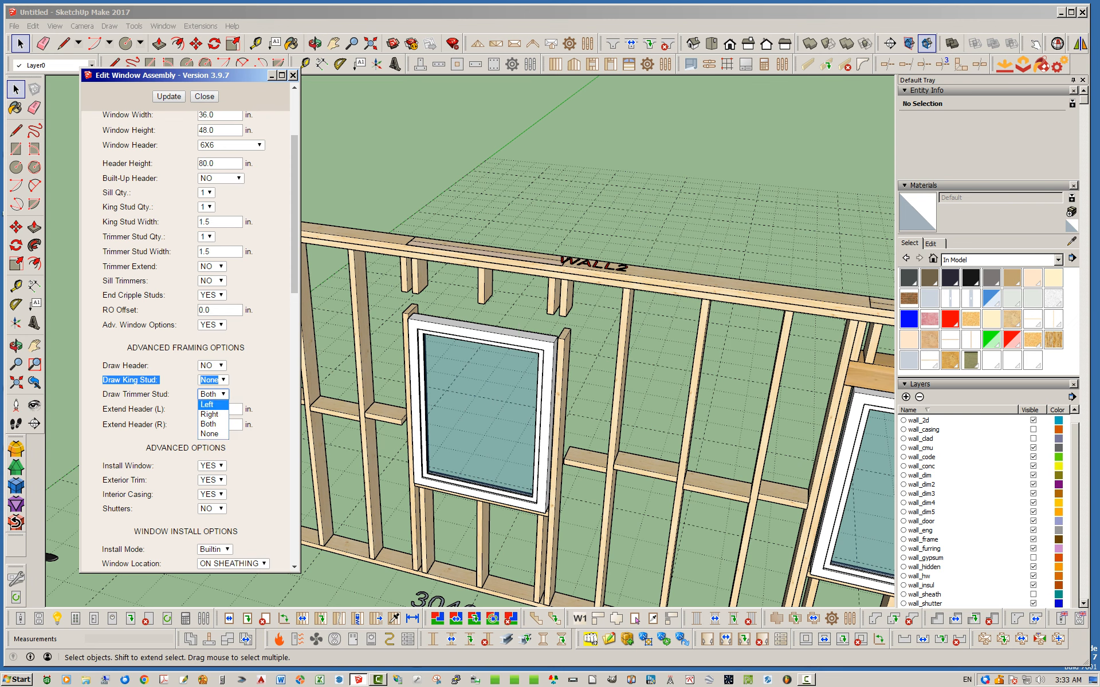
pyautogui.press('Return')
pyautogui.click(169, 97)
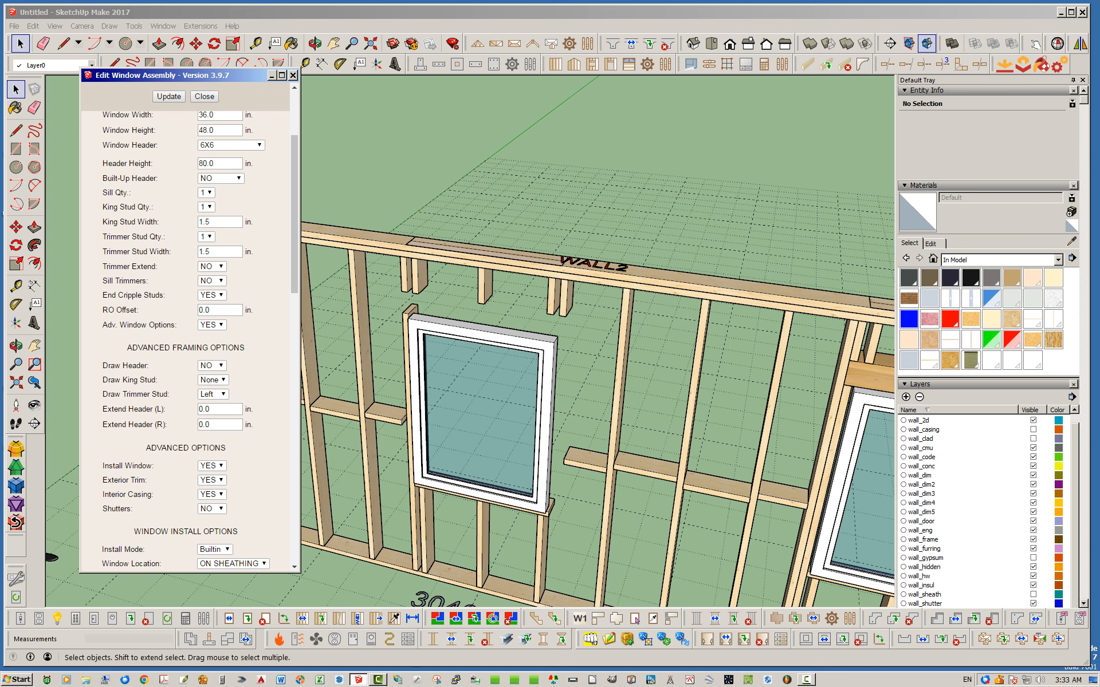
# - Set Draw Trimmer Stud to None for the window at 8' and update its framing
pyautogui.click(222, 394)
pyautogui.press('Return')
pyautogui.click(169, 96)
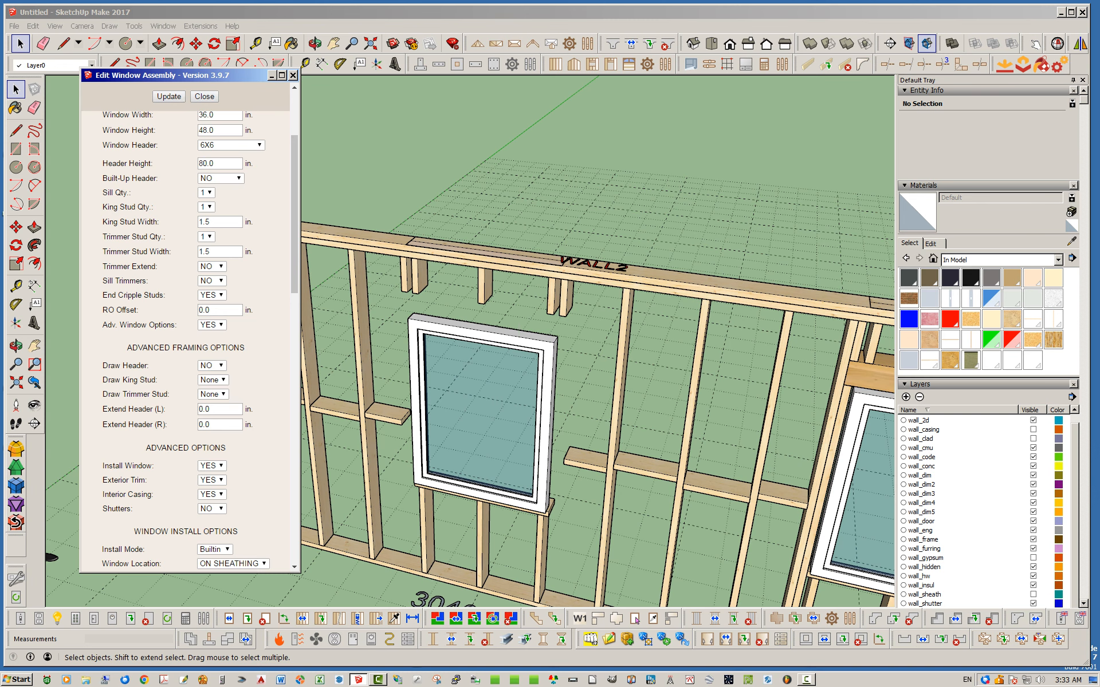
# - Restore the window at 8' with Draw Header YES and both Draw King Stud and Draw Trimmer Stud set to Both, then finish editing
pyautogui.click(212, 365)
pyautogui.click(208, 376)
pyautogui.click(213, 381)
pyautogui.click(208, 390)
pyautogui.click(213, 381)
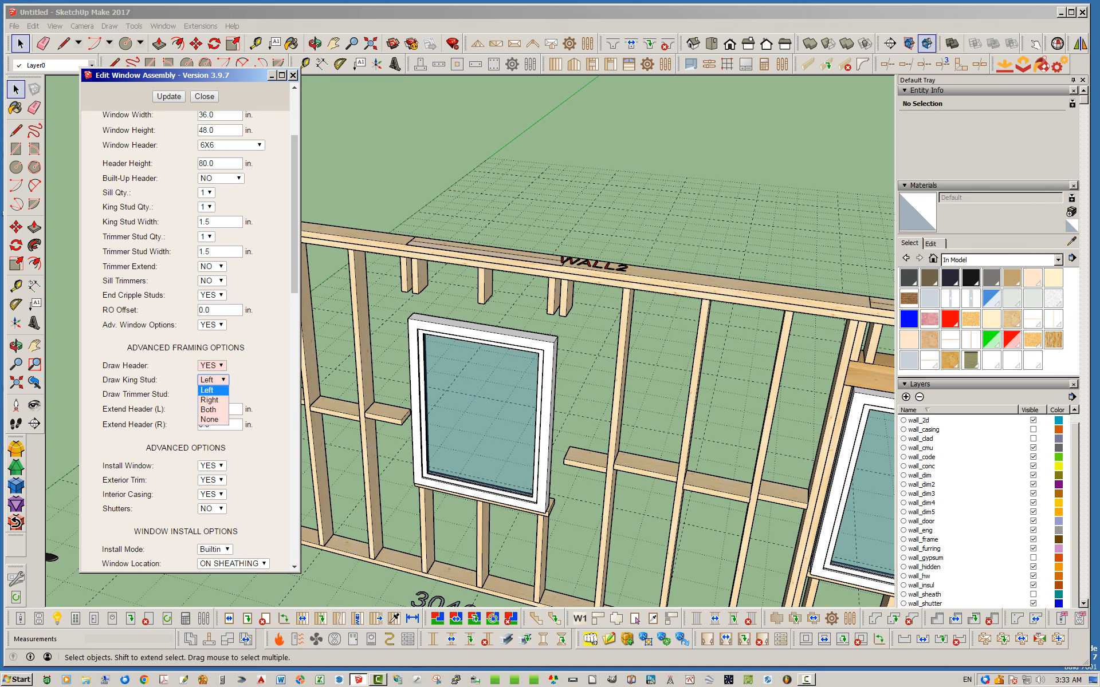
pyautogui.click(209, 421)
pyautogui.click(213, 394)
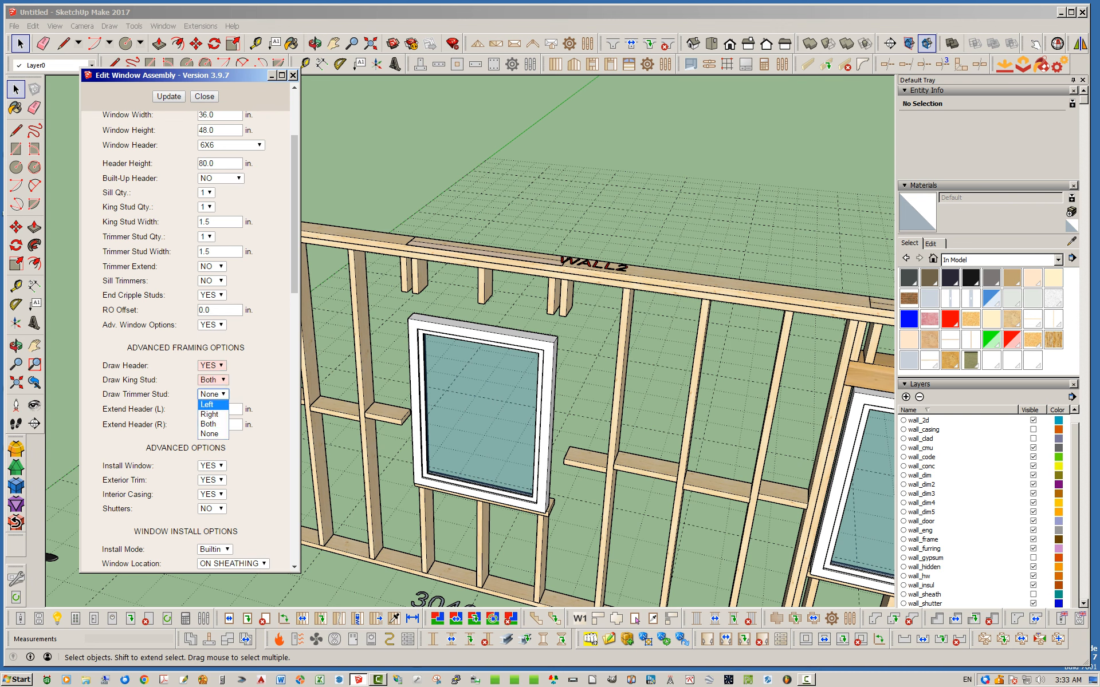
pyautogui.click(209, 435)
pyautogui.click(169, 96)
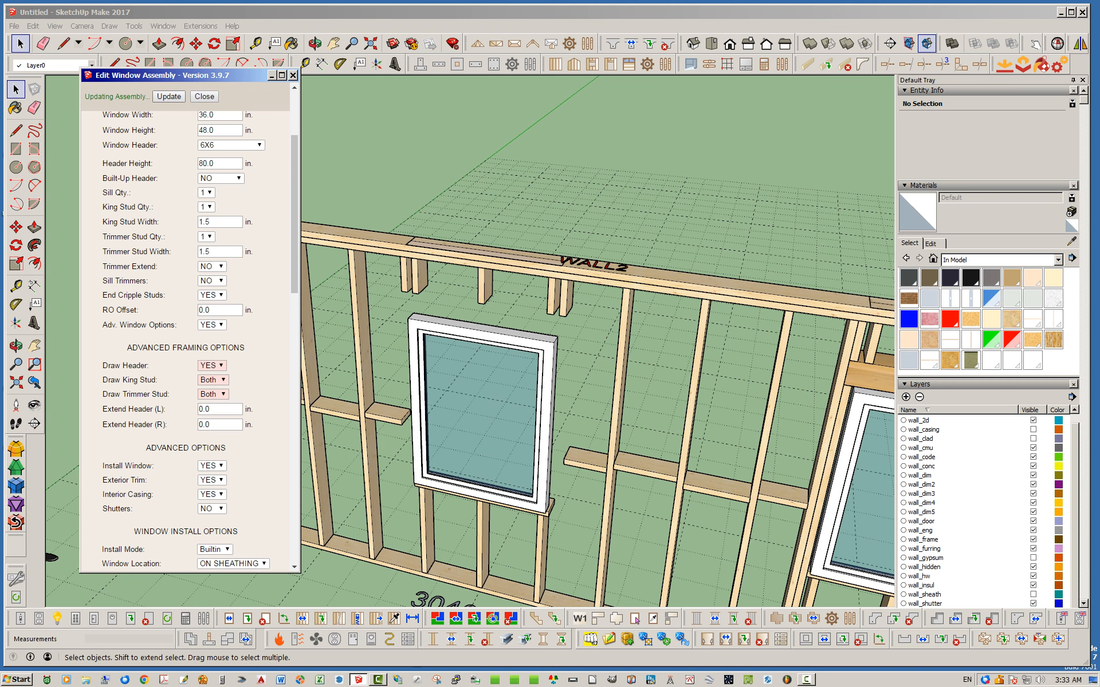
pyautogui.moveTo(172, 75); pyautogui.dragTo(135, 60)
pyautogui.click(169, 83)
# - Move the window nearer the WALL2 label along the wall until it sits directly beside the other 3040PIC window
pyautogui.moveTo(118, 237); pyautogui.dragTo(157, 289, button='middle')
pyautogui.scroll(-4, 149, 287)
pyautogui.moveTo(298, 369); pyautogui.dragTo(252, 347, button='middle')
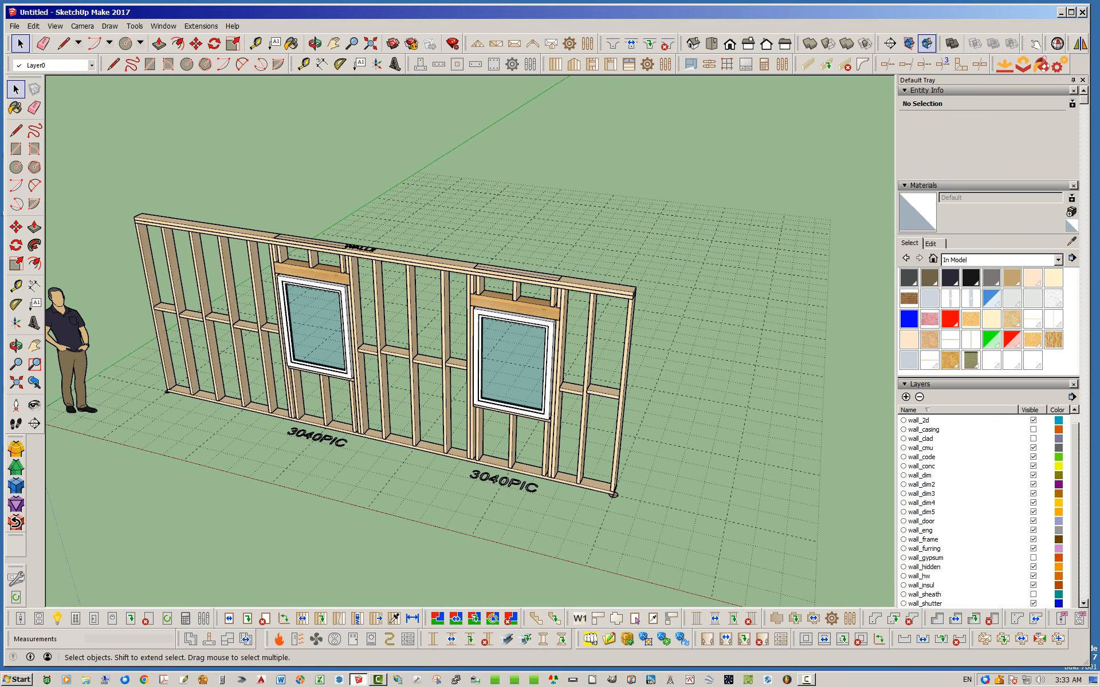
pyautogui.scroll(3, 252, 347)
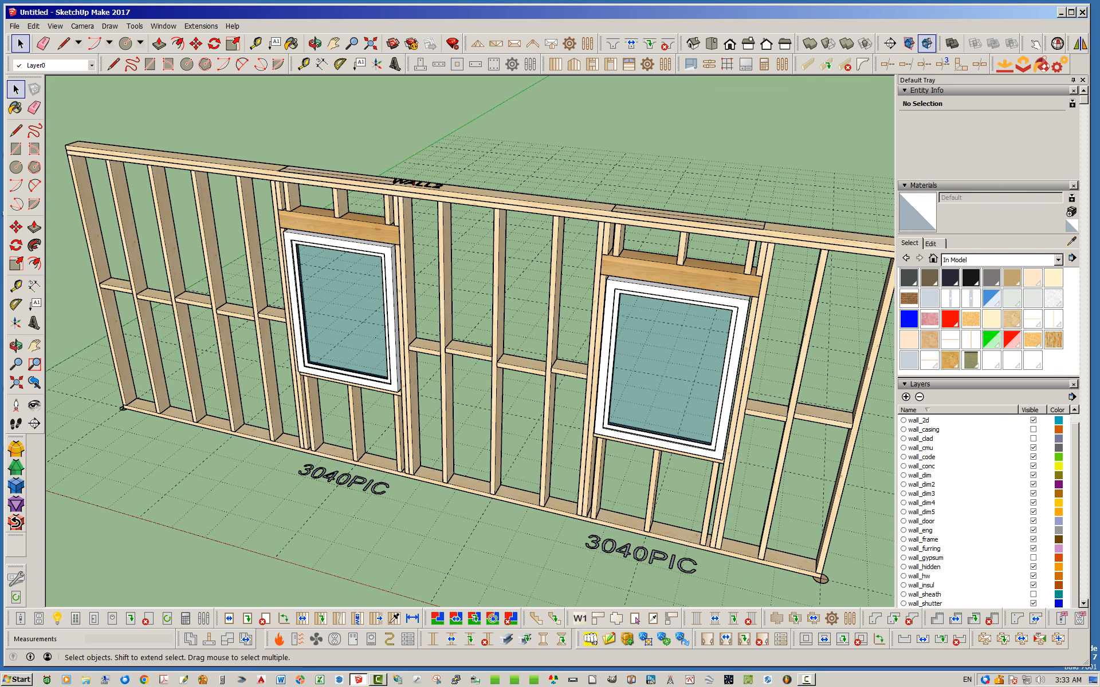
pyautogui.moveTo(469, 355)
pyautogui.mouseDown(button='middle')
pyautogui.moveTo(527, 332)
pyautogui.moveTo(473, 350)
pyautogui.mouseUp(button='middle')
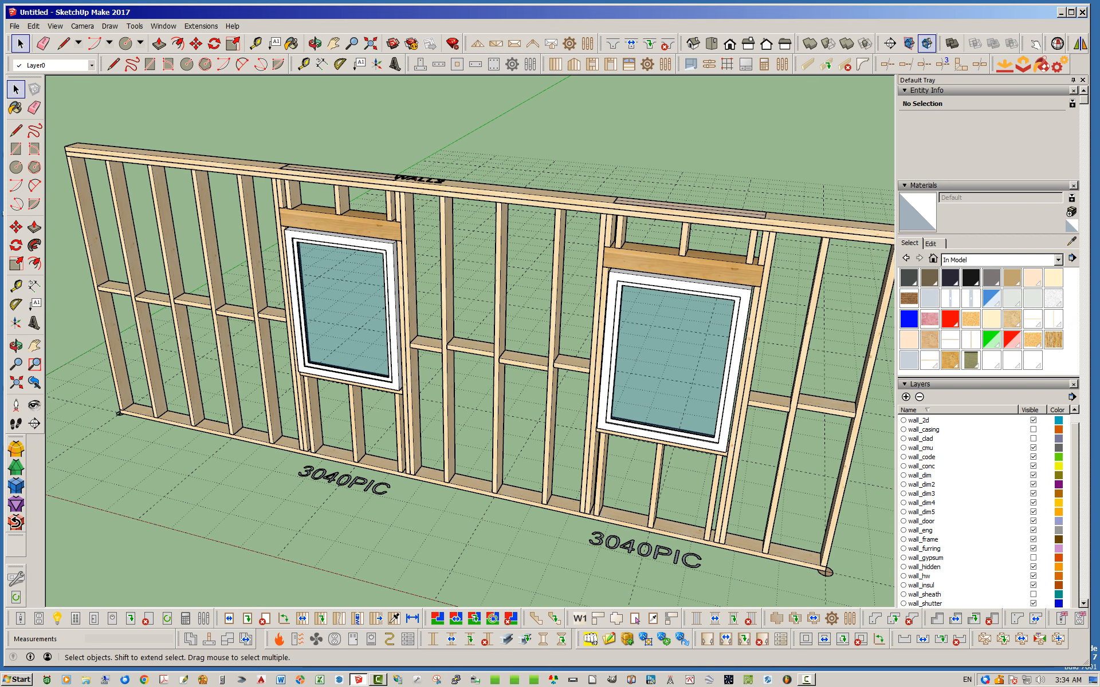
pyautogui.moveTo(470, 343); pyautogui.dragTo(474, 343, button='middle')
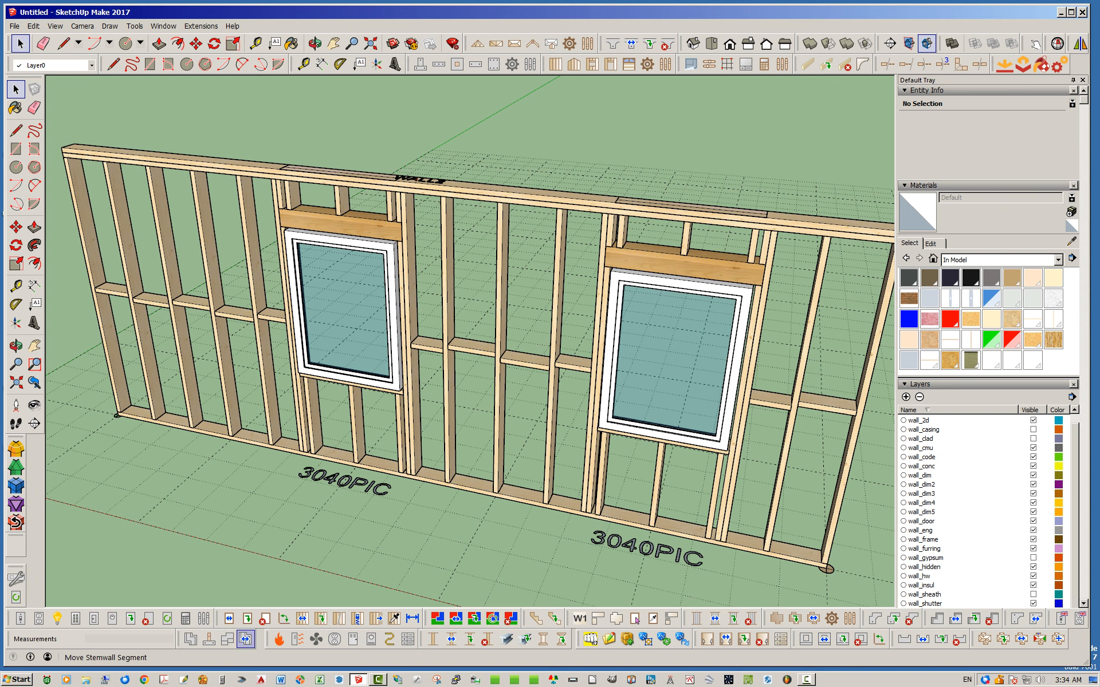
pyautogui.click(230, 618)
pyautogui.click(340, 370)
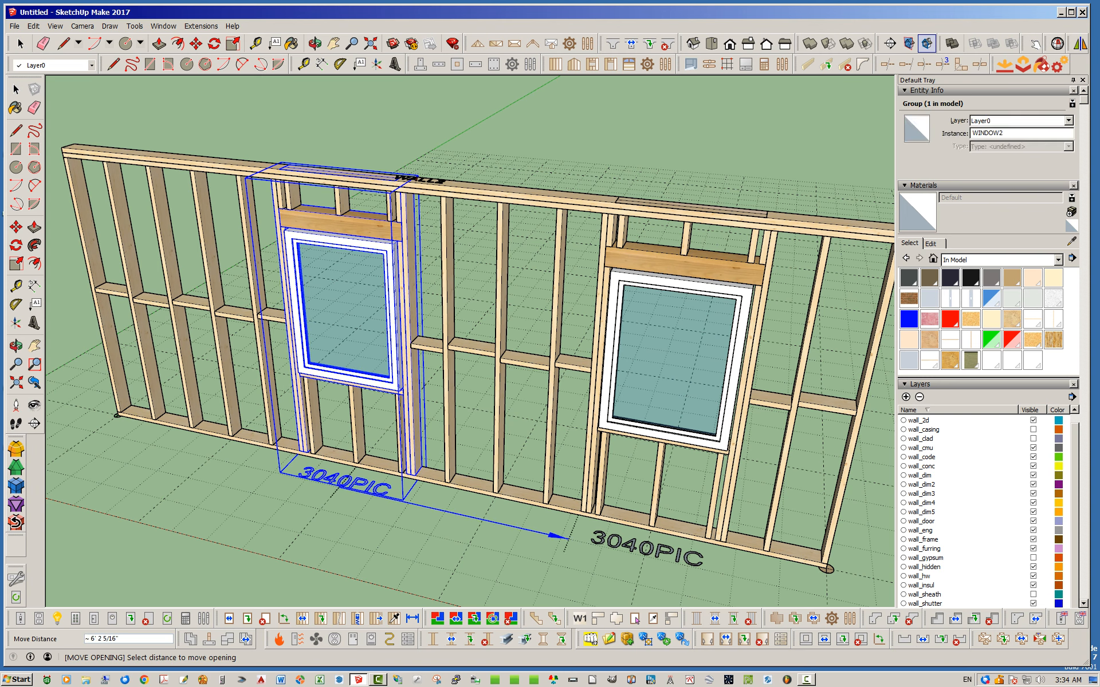
pyautogui.click(521, 528)
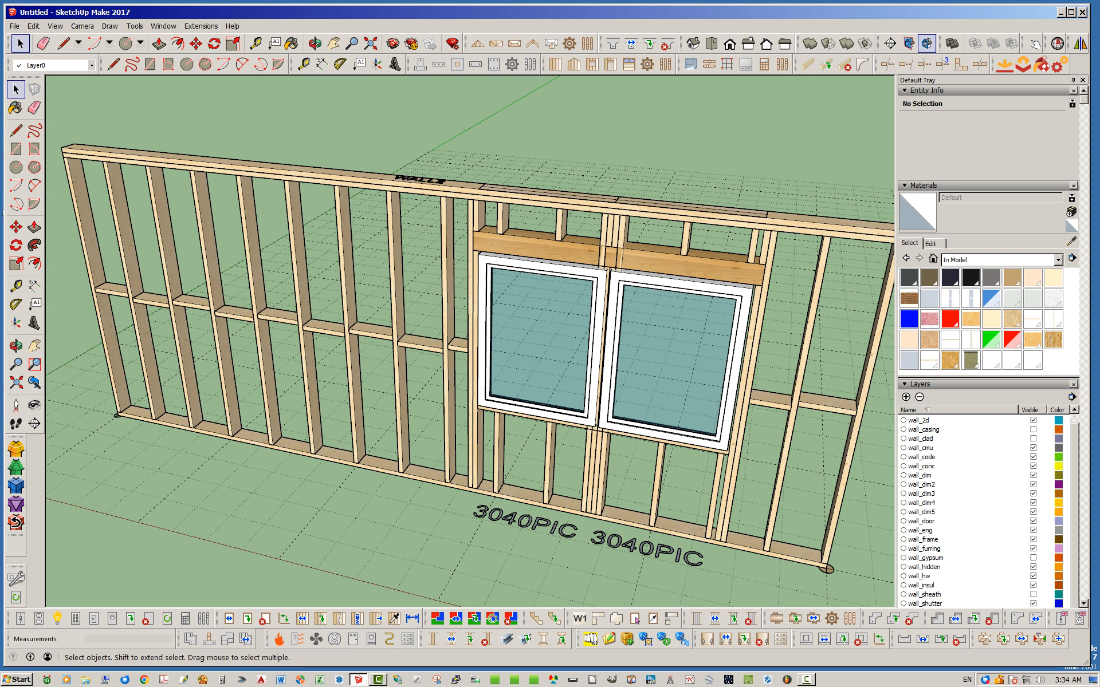
# - Check the overlapping framing between the paired windows, then move the previously shifted window 6 inches away from its neighbour
pyautogui.scroll(5, 627, 236)
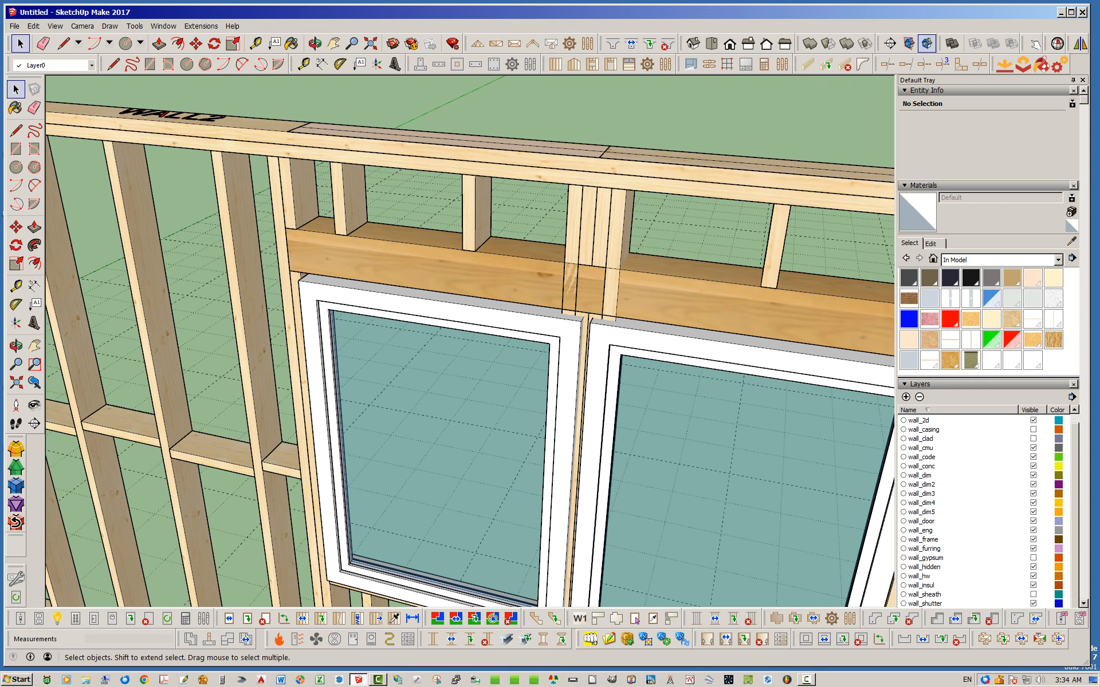
pyautogui.scroll(-4, 544, 252)
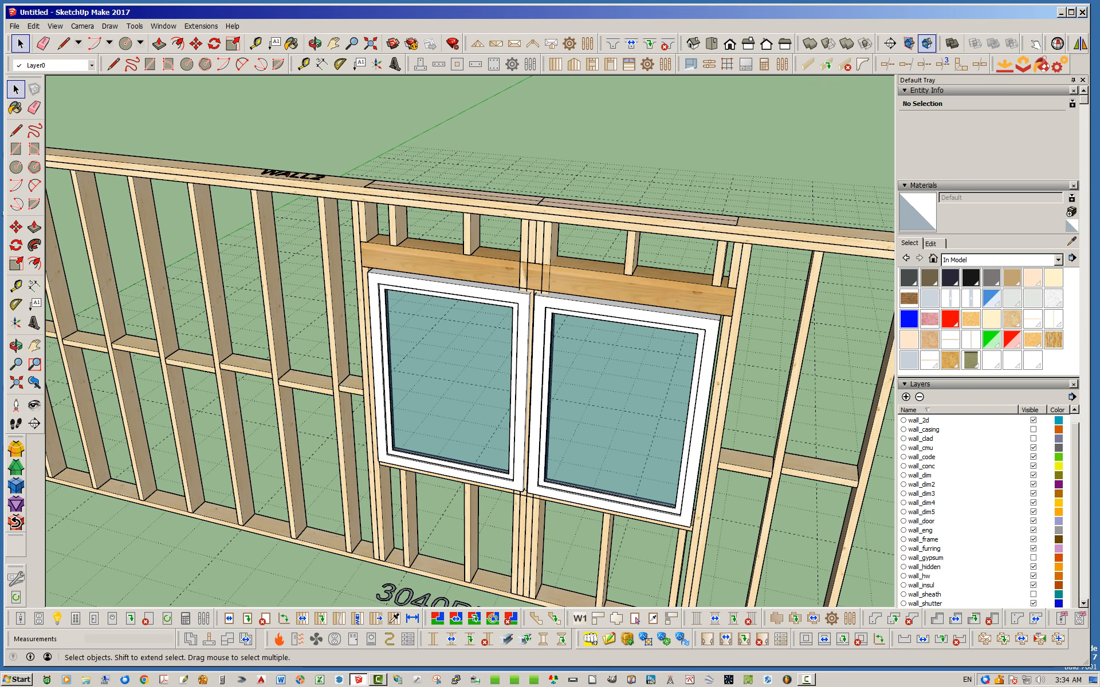
pyautogui.scroll(-2, 442, 321)
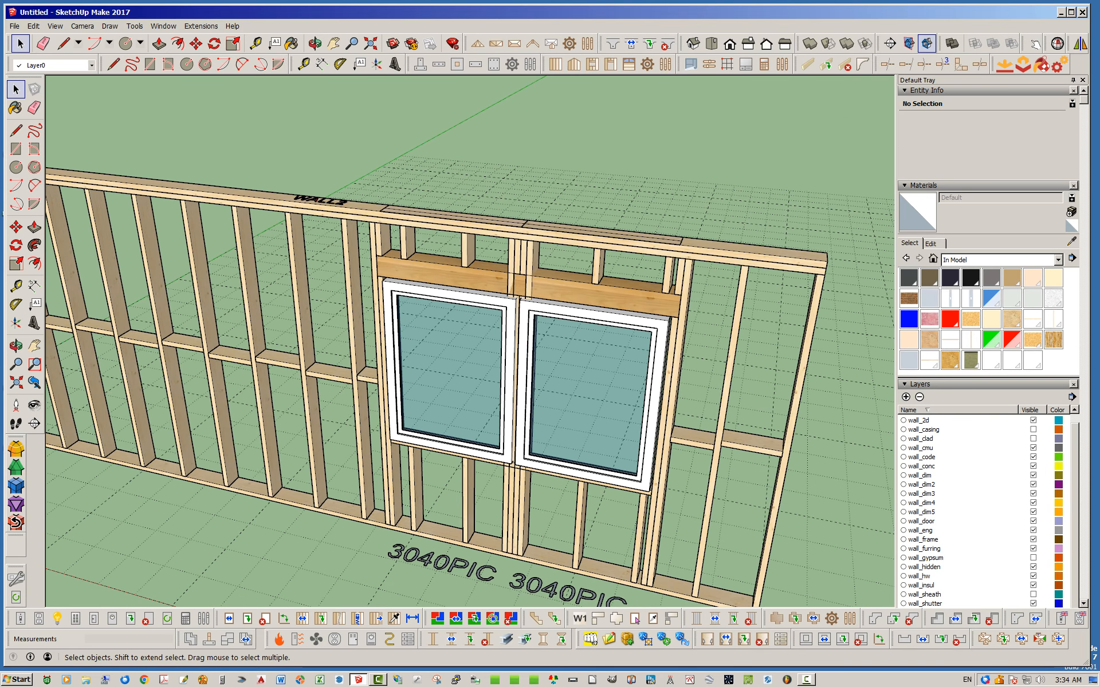
pyautogui.click(229, 618)
pyautogui.scroll(-2, 458, 373)
pyautogui.scroll(3, 458, 372)
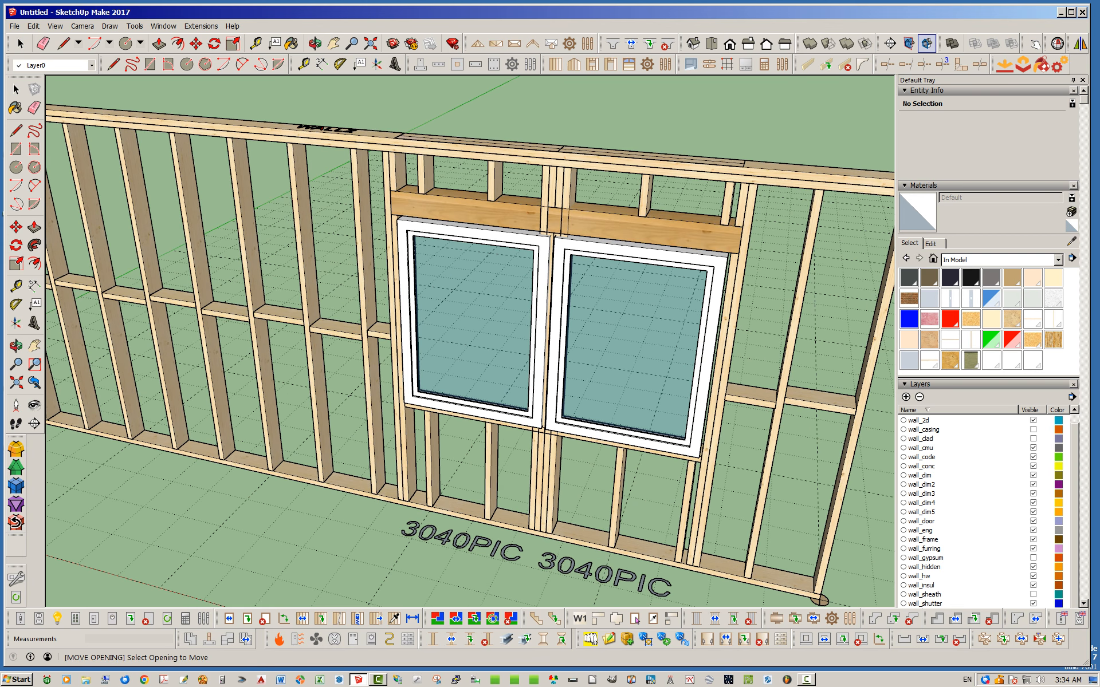
pyautogui.click(484, 538)
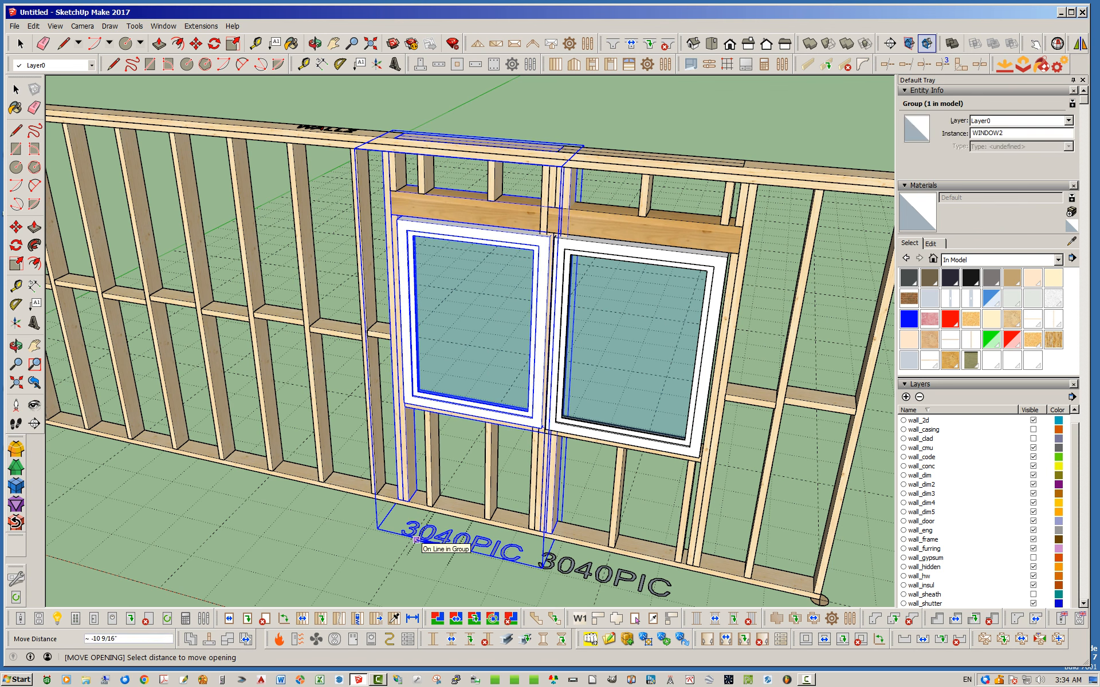
pyautogui.write('6')
pyautogui.press('Return')
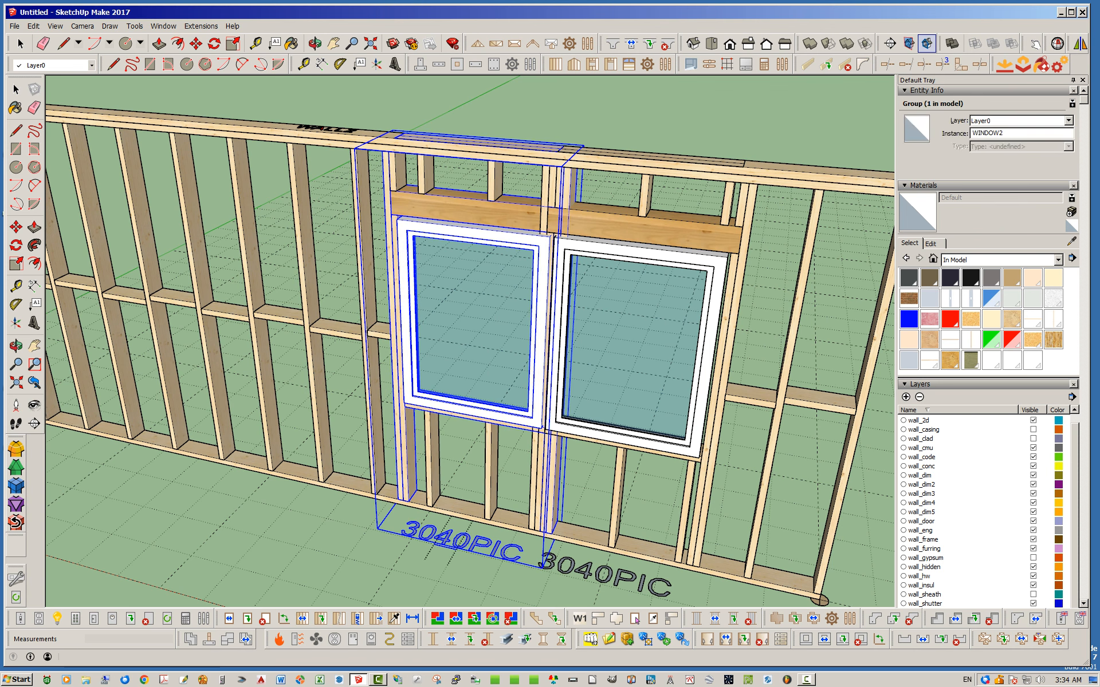